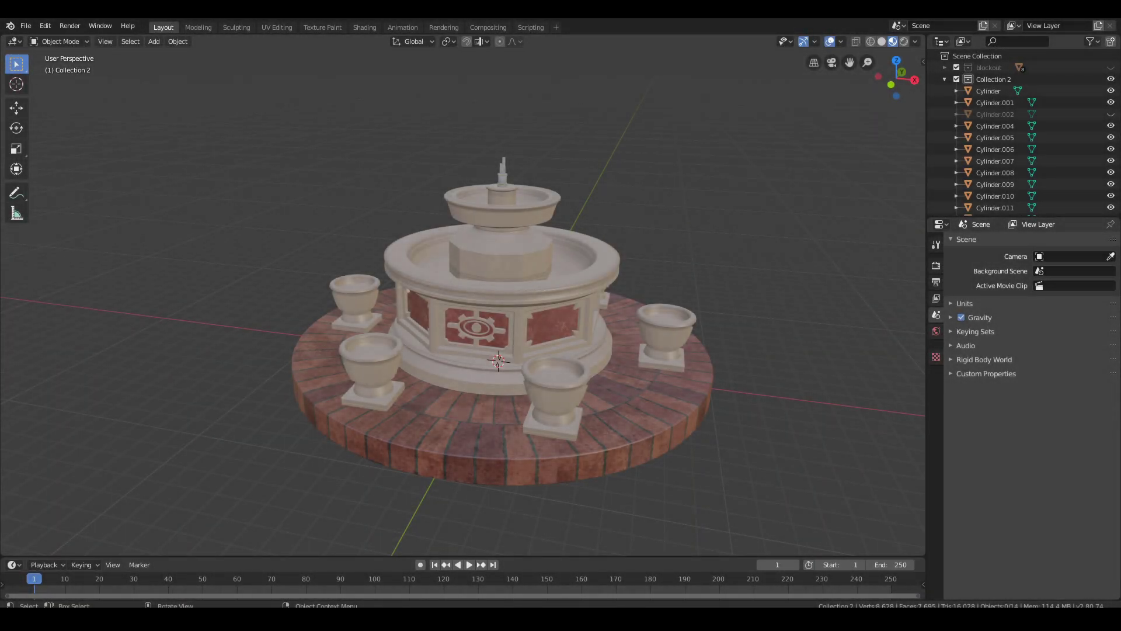
Select all visible fountain parts with the brick platform as the active object and join them into one mesh
{"action": "left_click", "coordinate": [678, 398]}
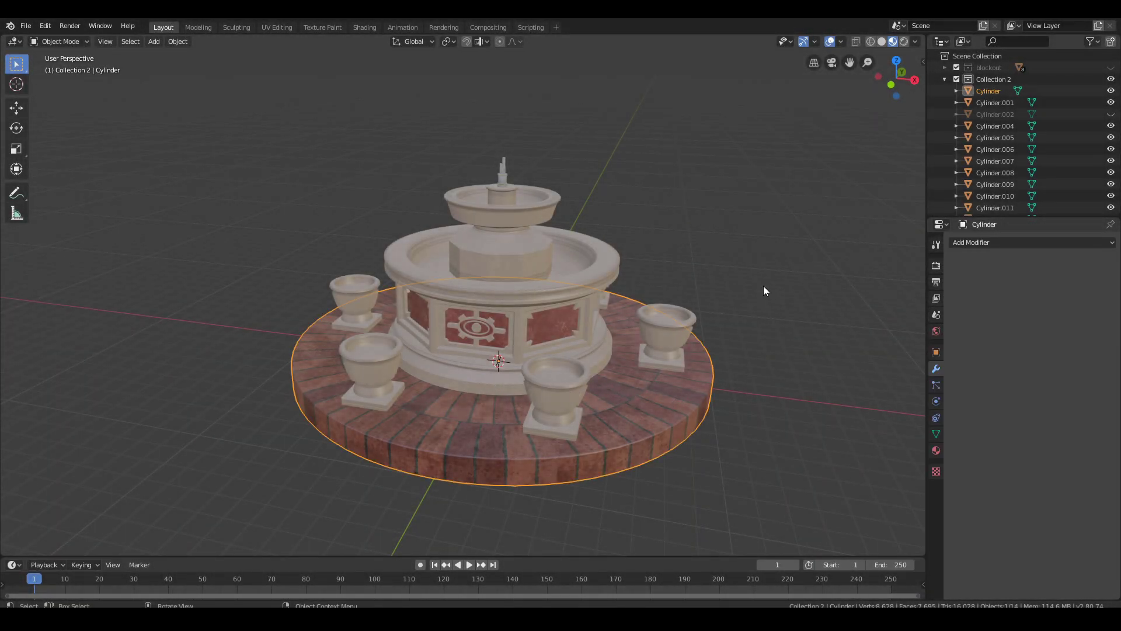
{"action": "key", "text": "a"}
{"action": "left_click", "coordinate": [657, 403], "text": "shift"}
{"action": "left_click", "coordinate": [657, 411], "text": "shift"}
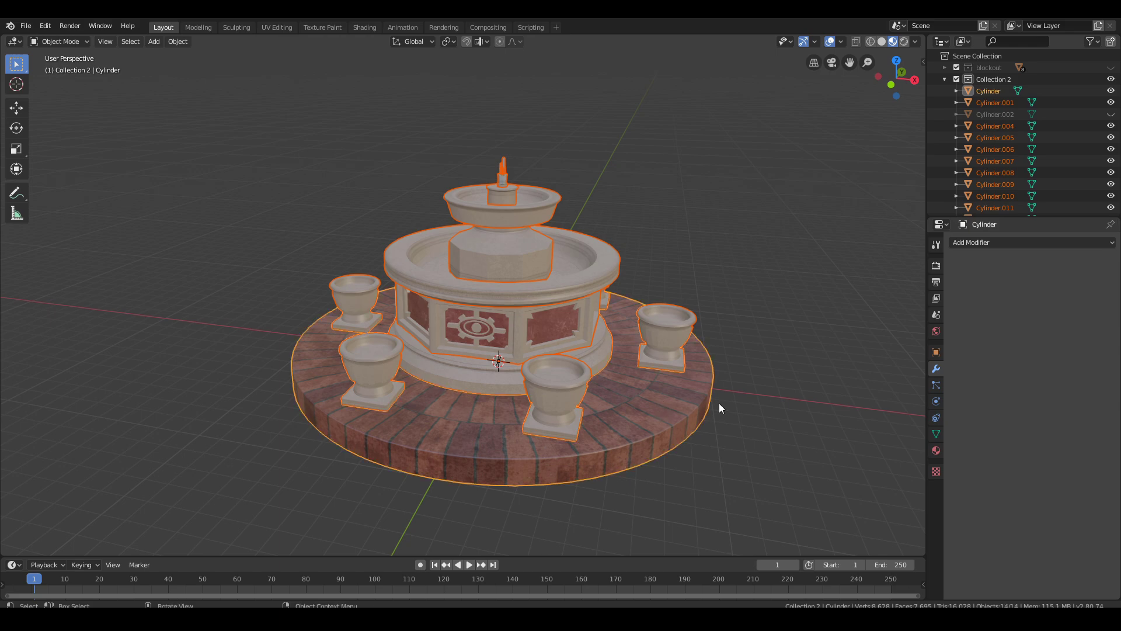
{"action": "key", "text": "ctrl+j"}
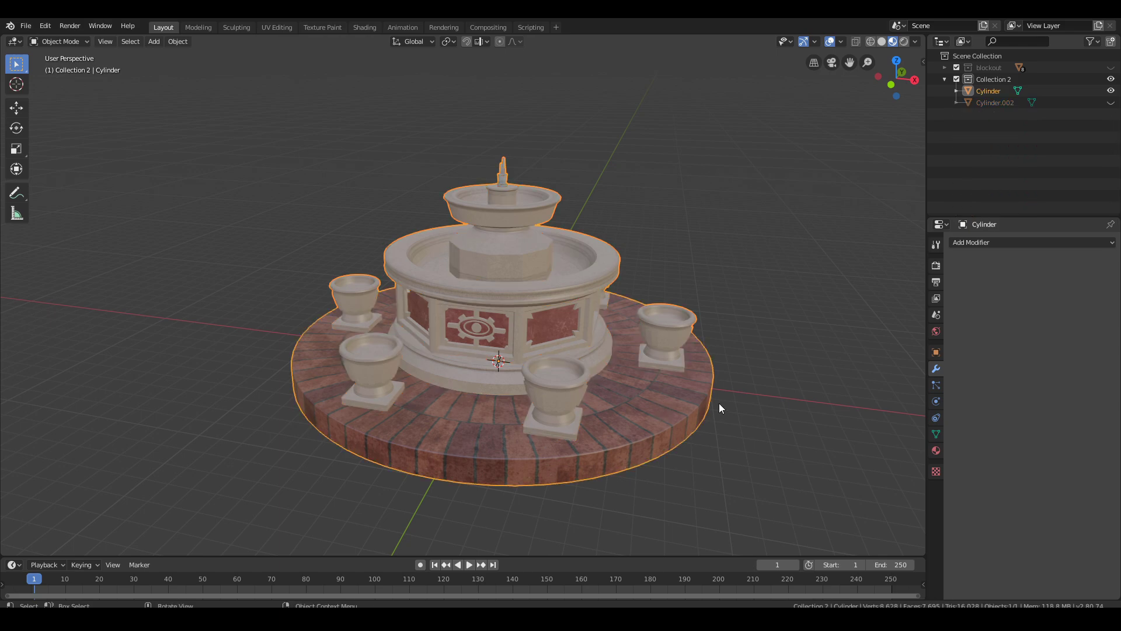
Move the leftover Cylinder.002 object from Collection 2 into the blockout collection
{"action": "left_click", "coordinate": [1013, 103]}
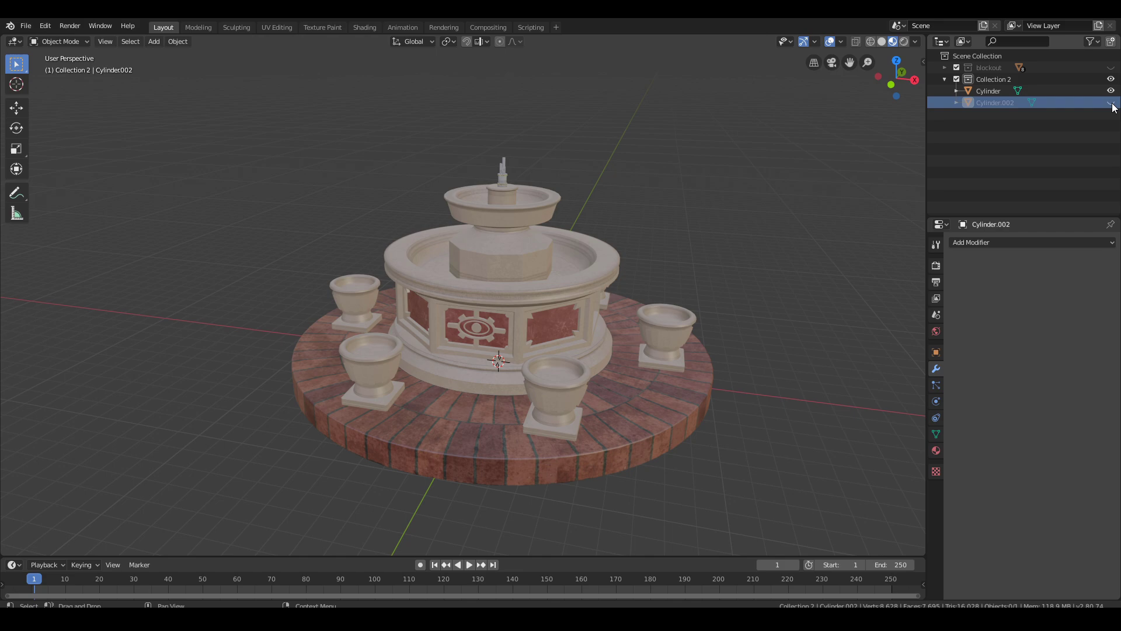
{"action": "left_click", "coordinate": [1111, 103]}
{"action": "left_click_drag", "start_coordinate": [990, 107], "coordinate": [987, 71]}
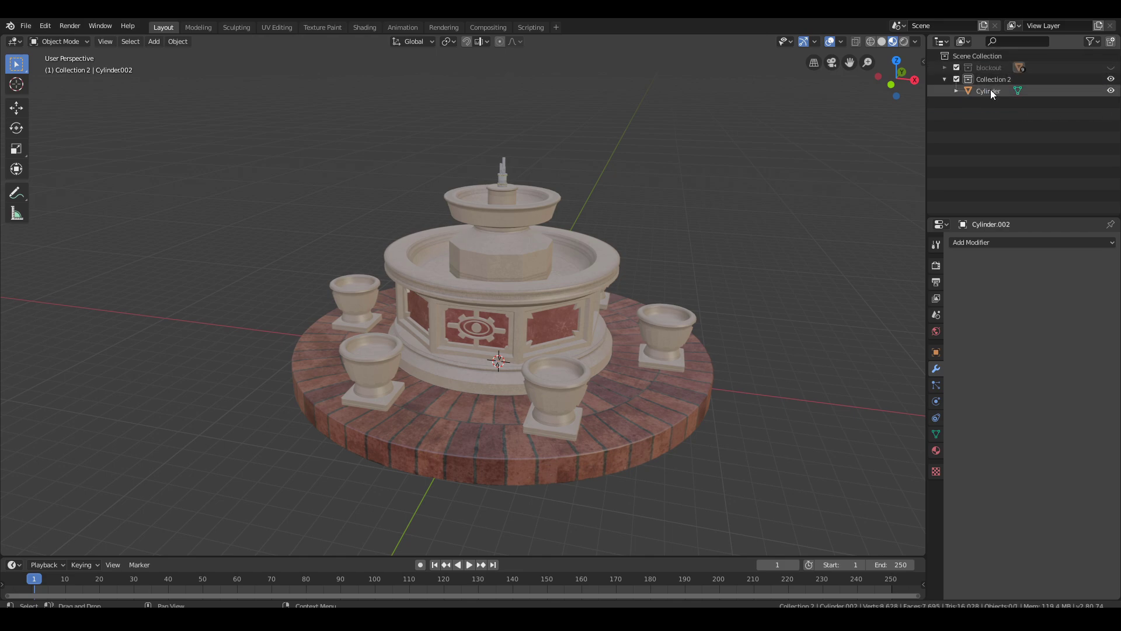
Apply all transforms to the joined fountain object
{"action": "left_click", "coordinate": [990, 92]}
{"action": "key", "text": "ctrl+a"}
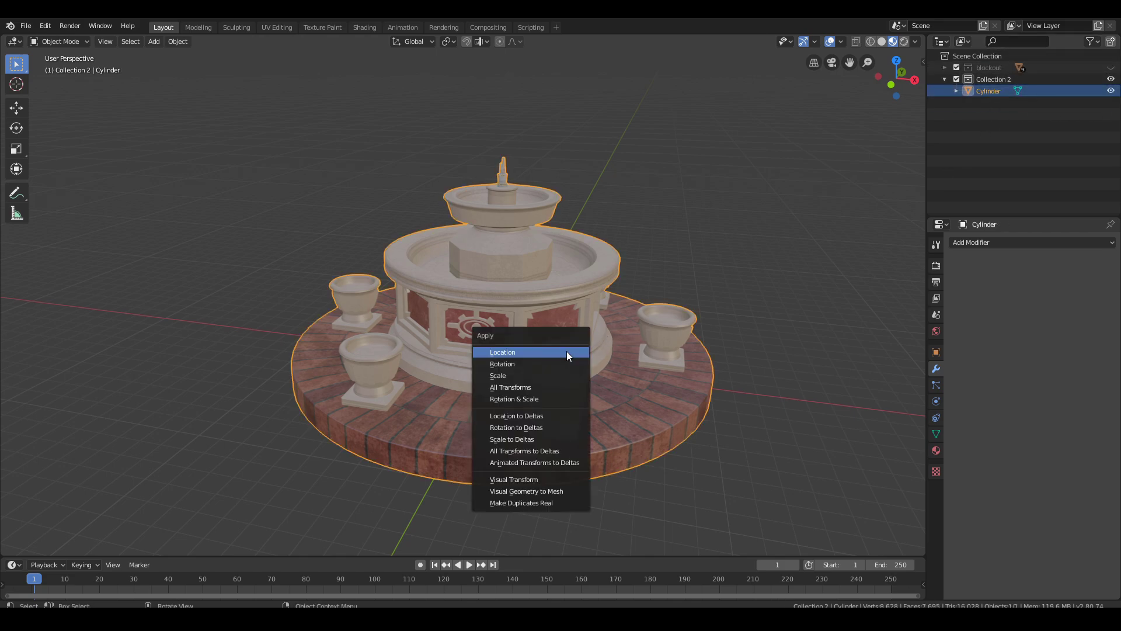
{"action": "left_click", "coordinate": [555, 384]}
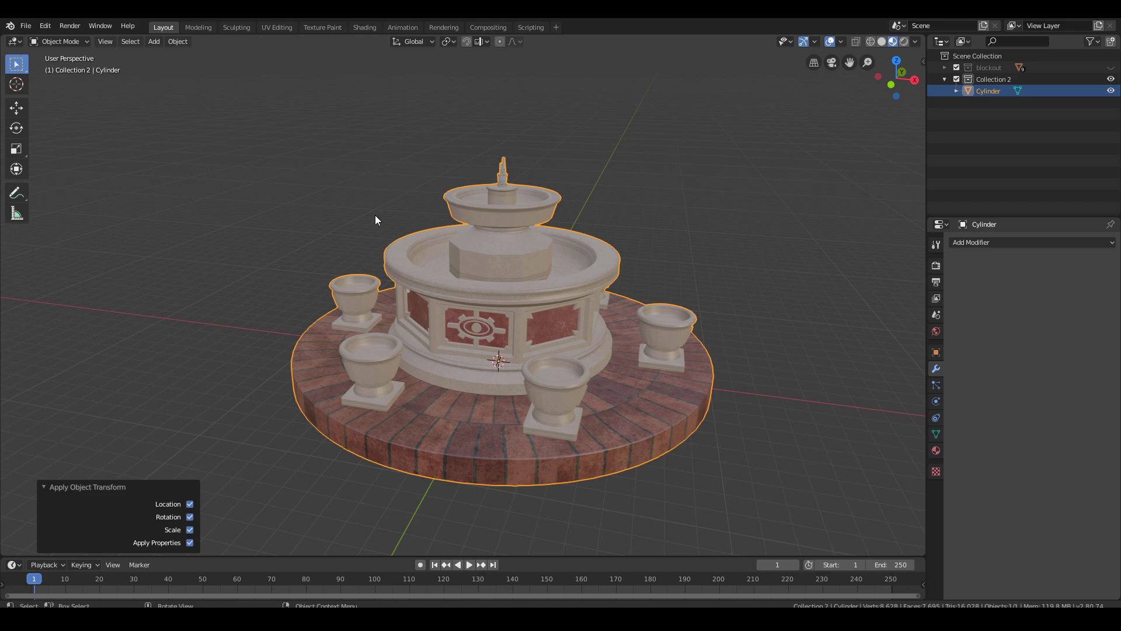
{"action": "left_click", "coordinate": [25, 31]}
{"action": "mouse_move", "coordinate": [59, 204]}
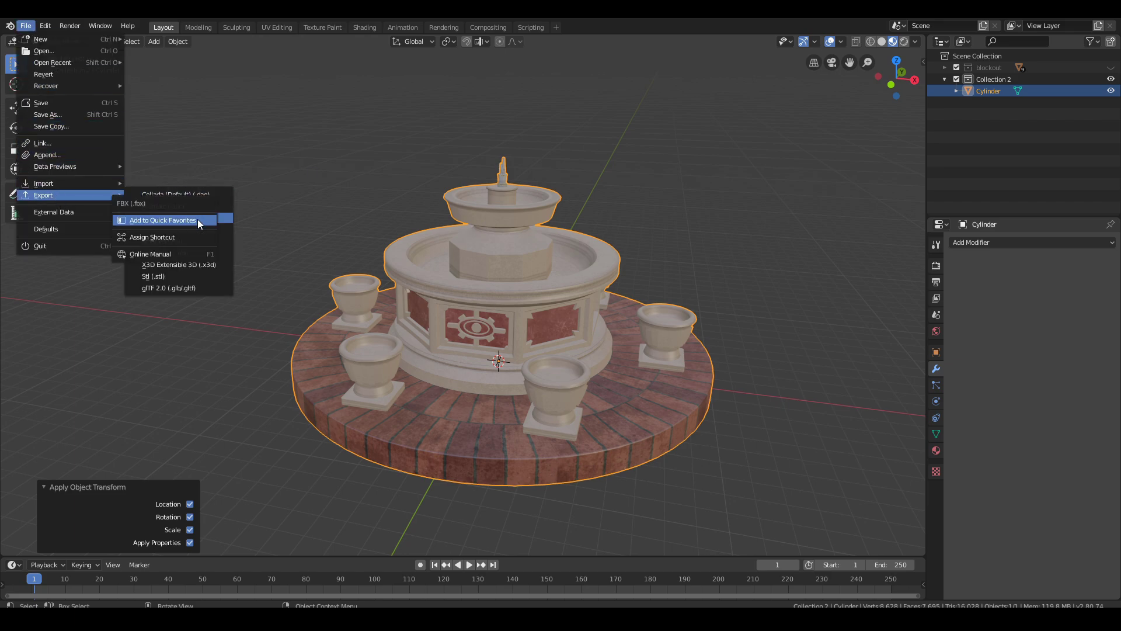
{"action": "left_click", "coordinate": [197, 219]}
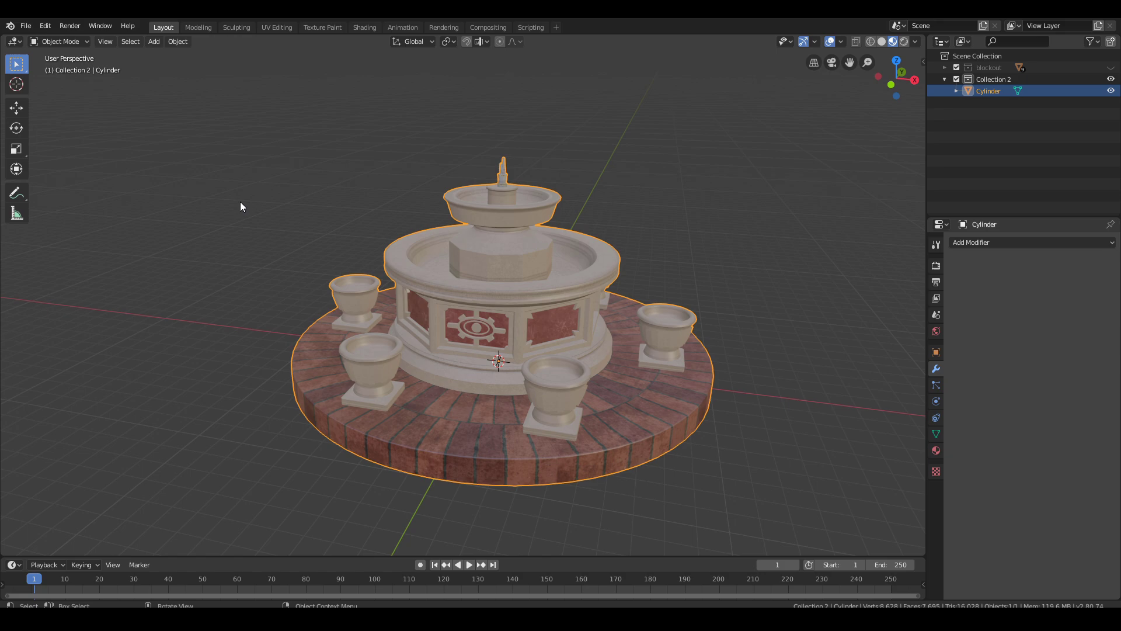
Export the fountain as fountain_ue5.fbx in D:\tutorial_yt with Selected Objects and !EXPERIMENTAL! Apply Transform enabled
{"action": "left_click", "coordinate": [25, 27]}
{"action": "mouse_move", "coordinate": [72, 194]}
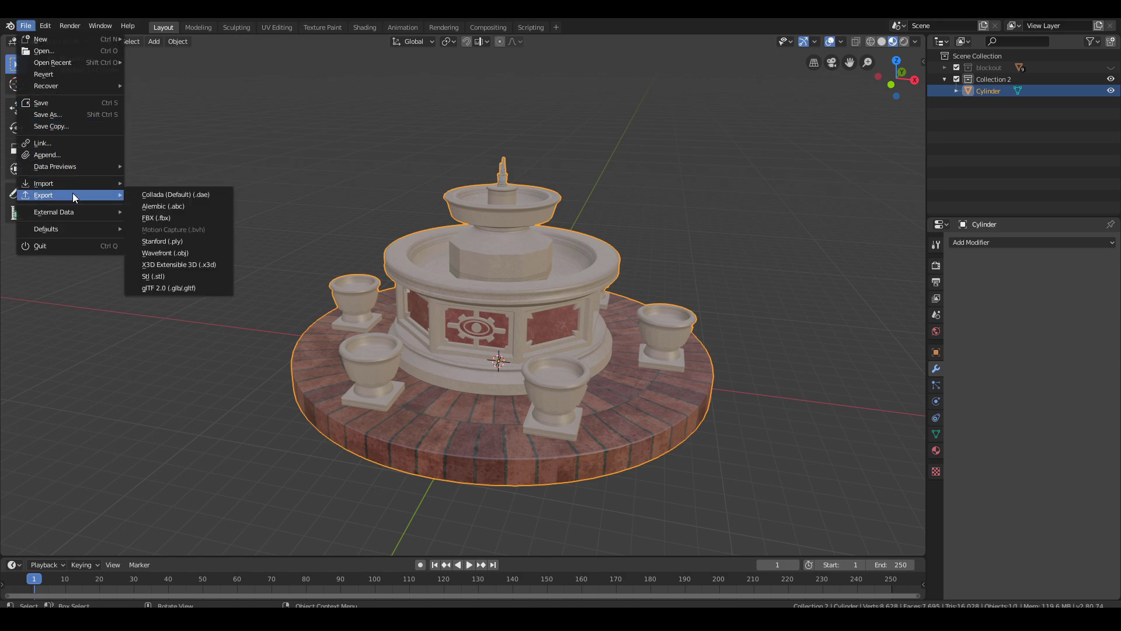
{"action": "left_click", "coordinate": [180, 218]}
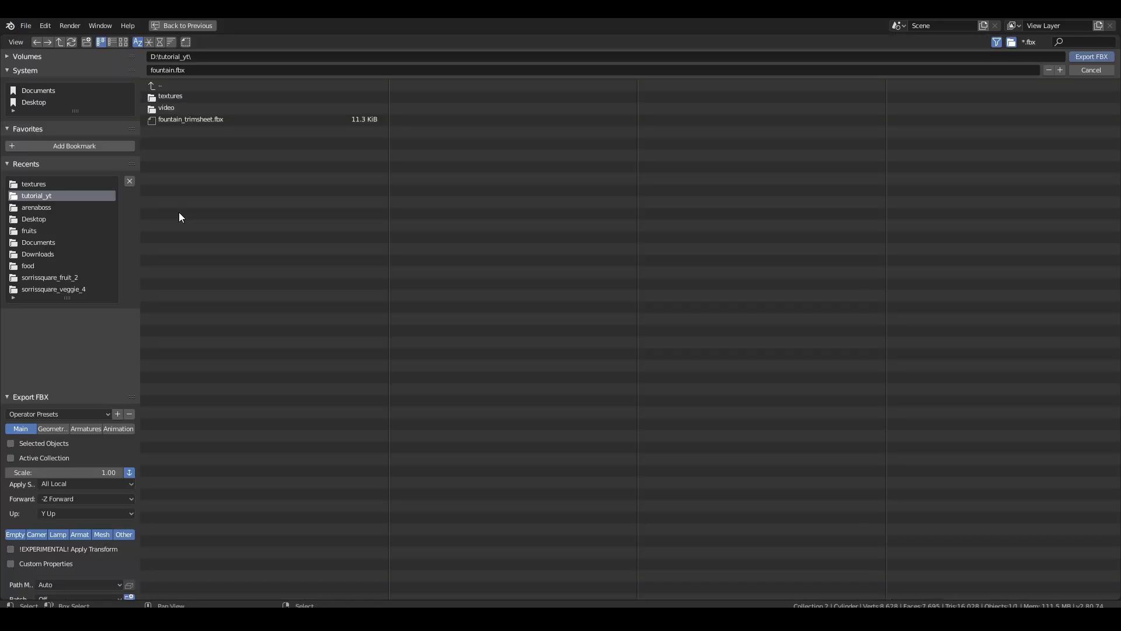
{"action": "left_click", "coordinate": [174, 69]}
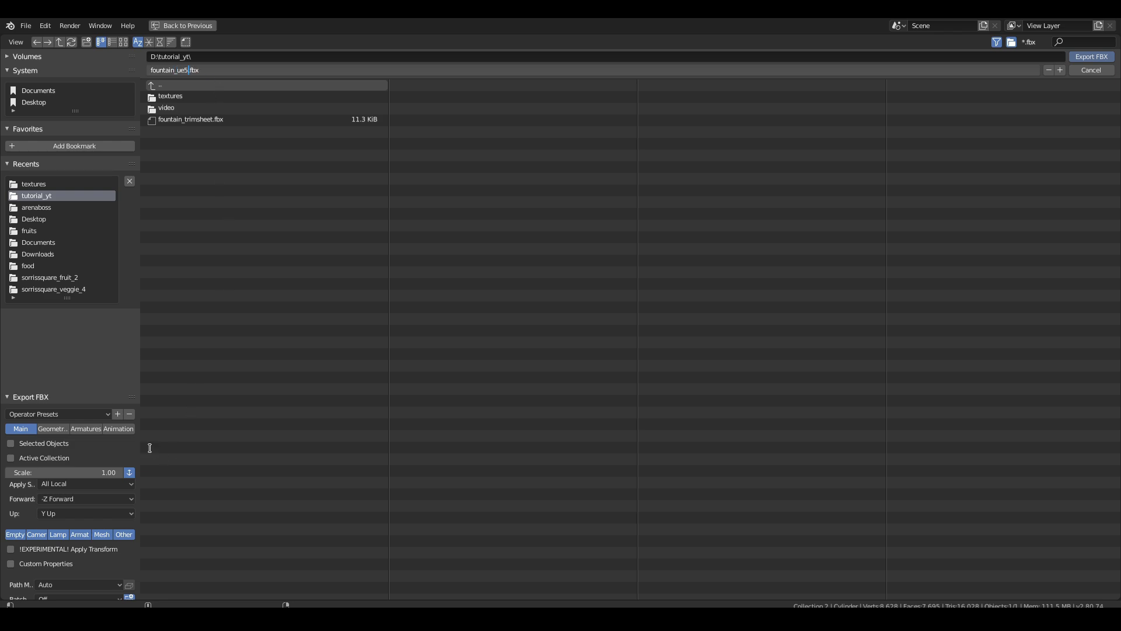
{"action": "left_click", "coordinate": [40, 443]}
{"action": "left_click", "coordinate": [48, 549]}
{"action": "left_click", "coordinate": [1088, 56]}
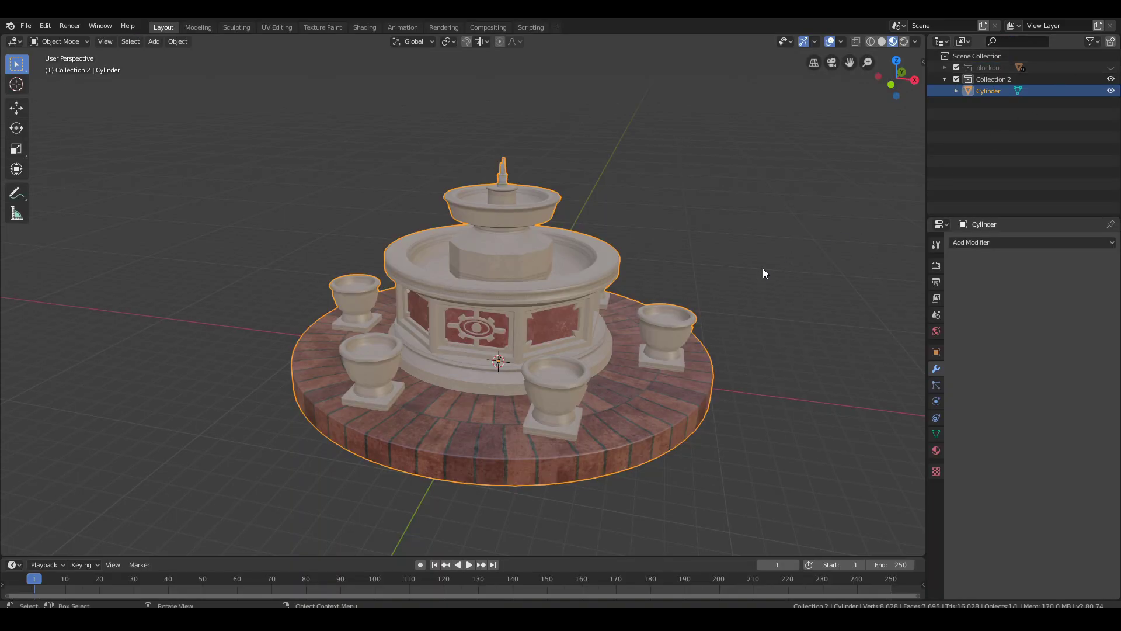
Rename the joined Cylinder object to fountain_ue
{"action": "left_click", "coordinate": [816, 221]}
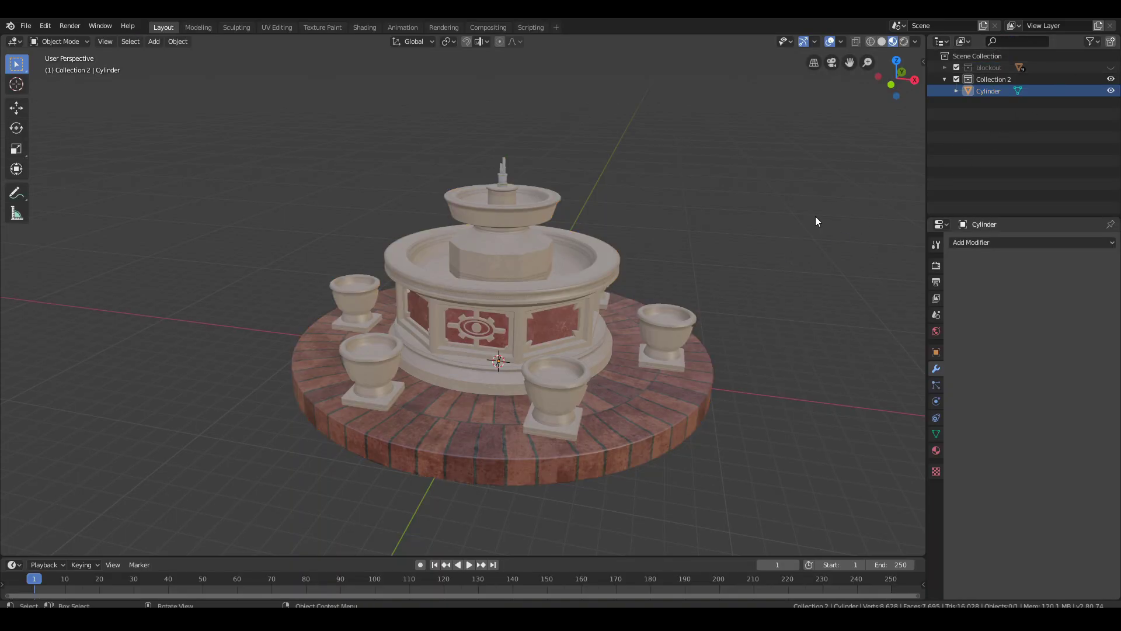
{"action": "left_click", "coordinate": [625, 318]}
{"action": "double_click", "coordinate": [1000, 91]}
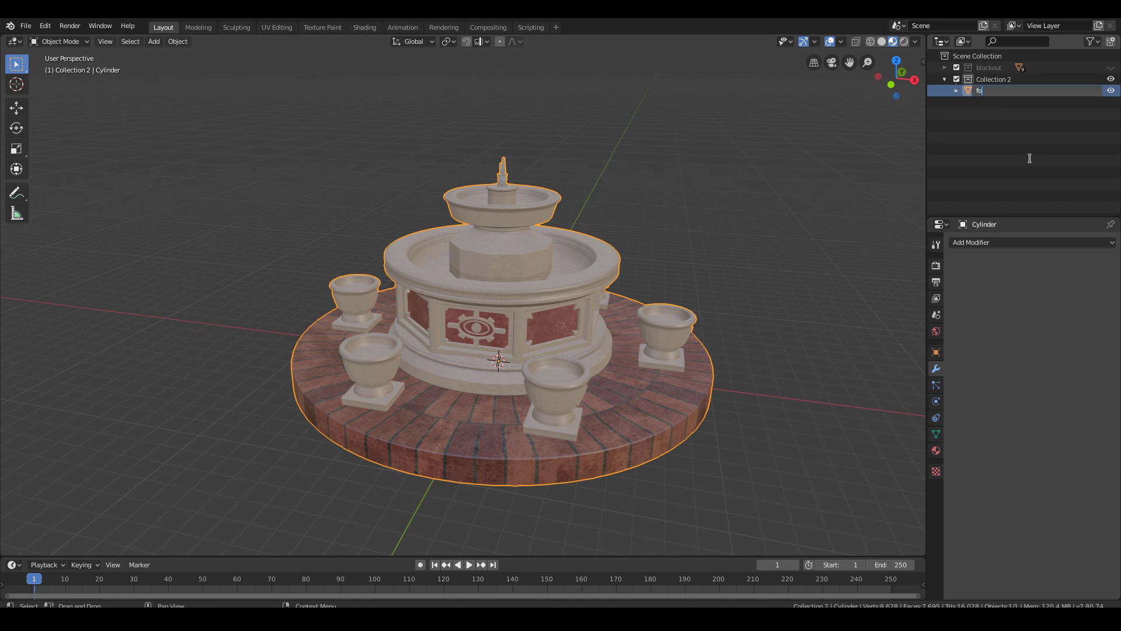
{"action": "type", "text": "fountain_ue"}
{"action": "key", "text": "Return"}
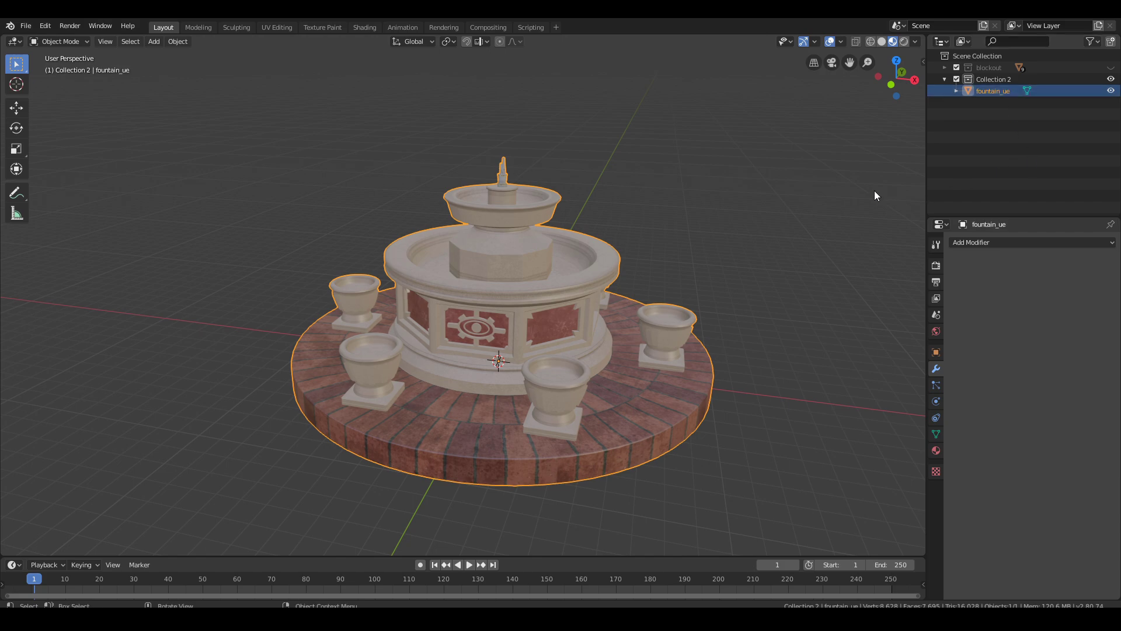
Export the renamed fountain as FBX again, overwriting fountain_ue5.fbx with the same export options
{"action": "left_click", "coordinate": [26, 26]}
{"action": "mouse_move", "coordinate": [54, 196]}
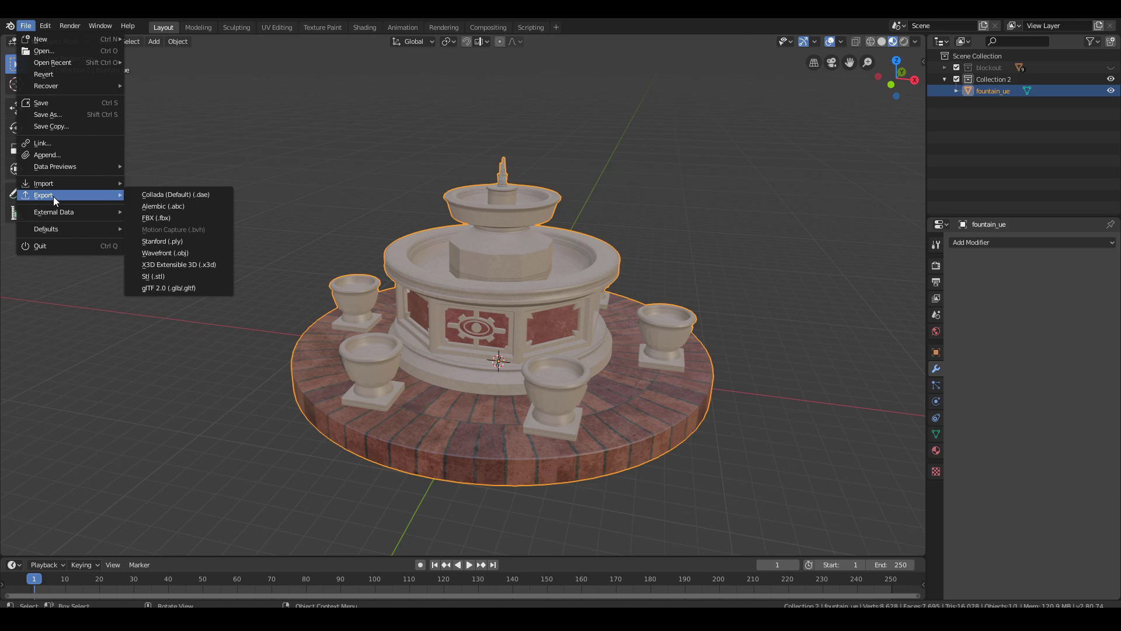
{"action": "left_click", "coordinate": [169, 219]}
{"action": "left_click", "coordinate": [197, 132]}
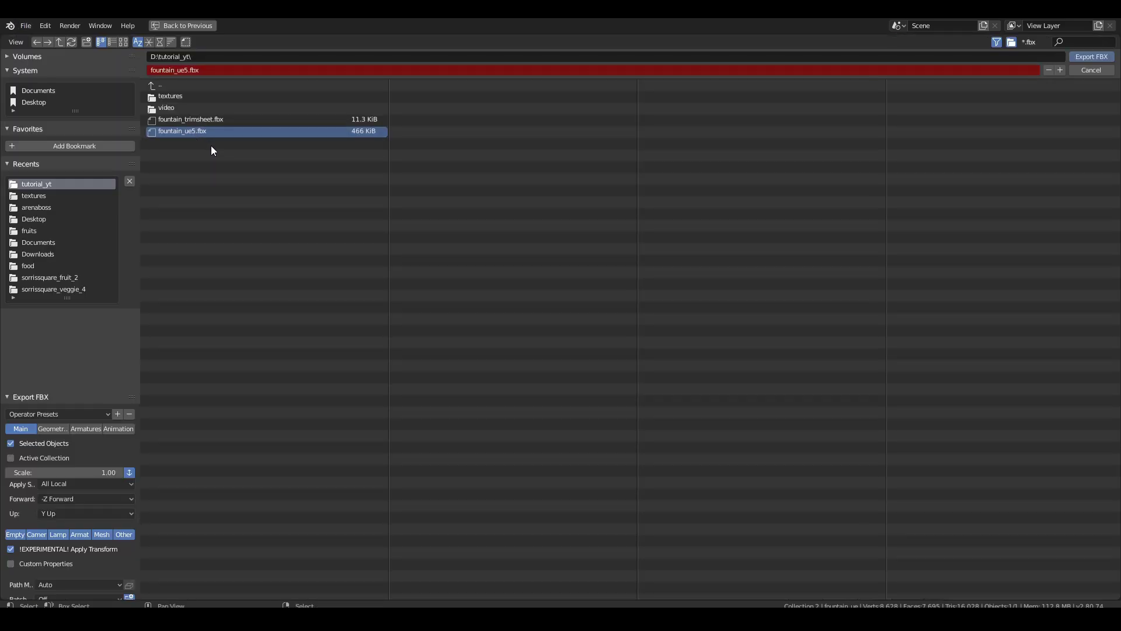
{"action": "left_click", "coordinate": [184, 70]}
{"action": "left_click", "coordinate": [201, 135]}
{"action": "left_click", "coordinate": [1091, 56]}
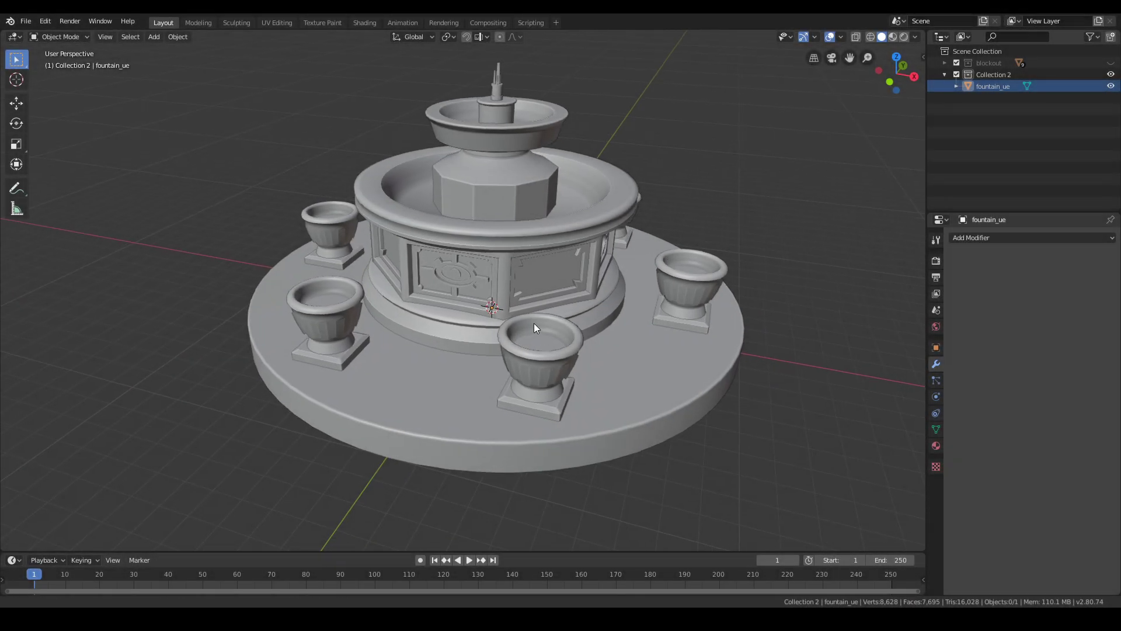
Select the lowest base ring's linked faces delimited by seams, duplicate them in place and separate the copy into its own object
{"action": "scroll", "coordinate": [464, 383], "scroll_direction": "up", "scroll_amount": 5}
{"action": "key", "text": "Tab"}
{"action": "key", "text": "3"}
{"action": "left_click", "coordinate": [465, 374]}
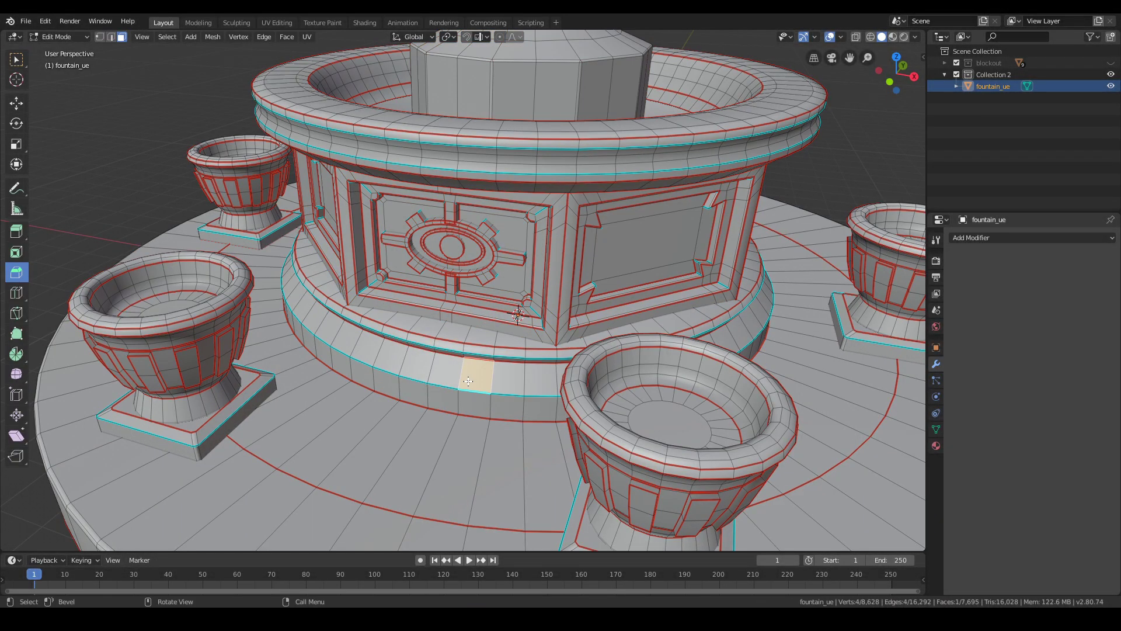
{"action": "middle_click_drag", "start_coordinate": [465, 373], "coordinate": [483, 379]}
{"action": "key", "text": "ctrl+l"}
{"action": "scroll", "coordinate": [484, 385], "scroll_direction": "up", "scroll_amount": 2}
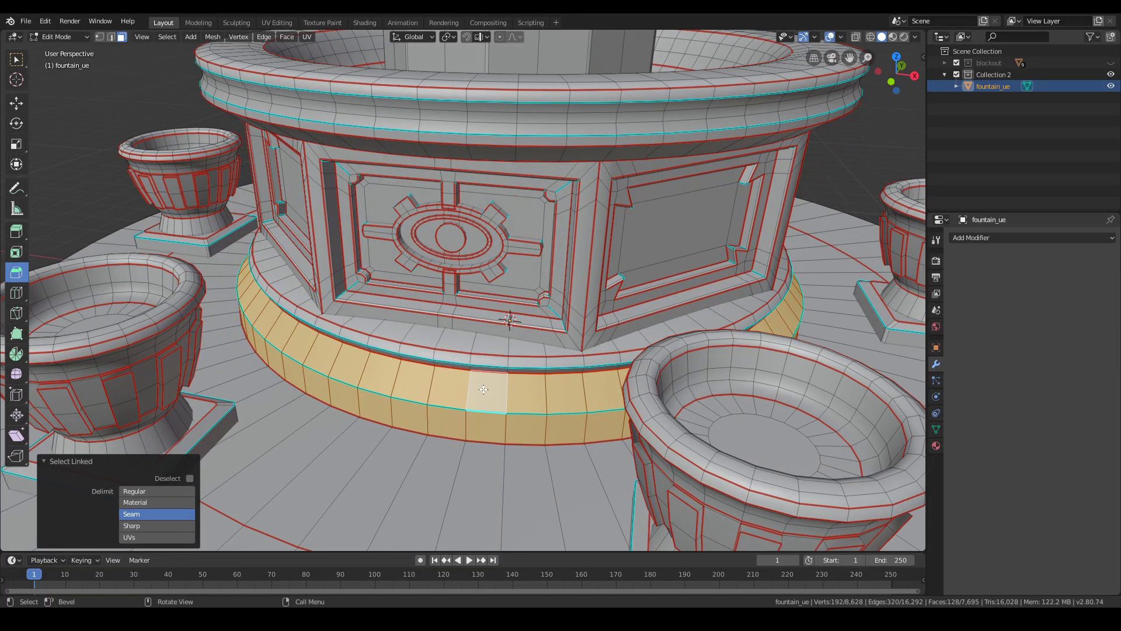
{"action": "key", "text": "shift+d"}
{"action": "key", "text": "Escape"}
{"action": "key", "text": "p"}
{"action": "left_click", "coordinate": [463, 447]}
{"action": "key", "text": "Tab"}
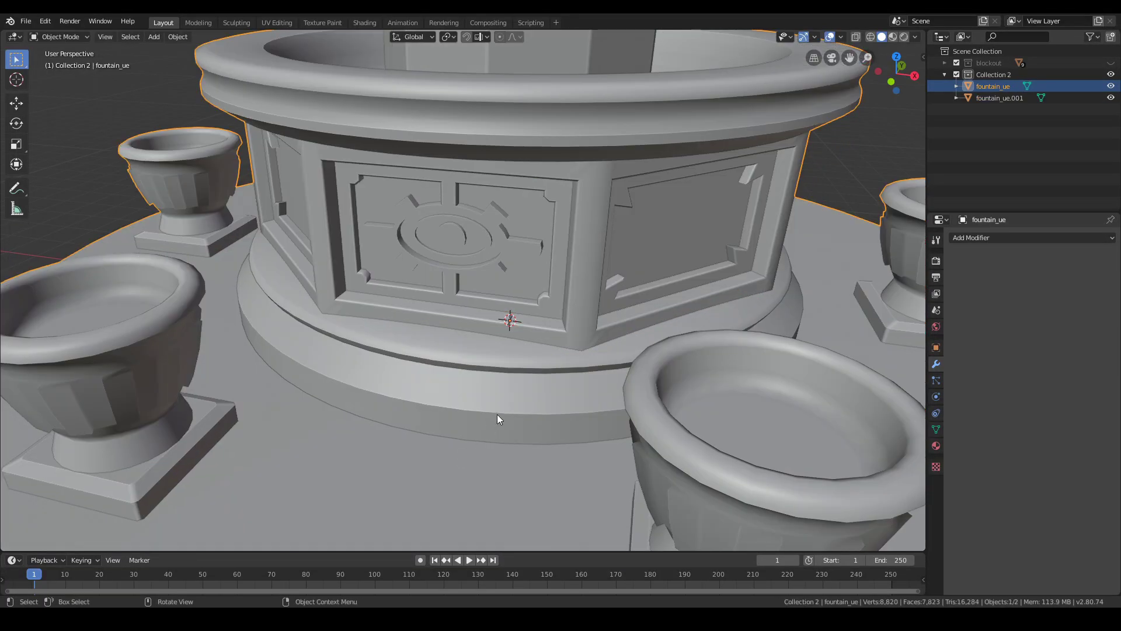
Add one loop cut above and one below the sharp edge of the separated ring, each slid close to that edge
{"action": "left_click", "coordinate": [497, 415]}
{"action": "middle_click_drag", "start_coordinate": [543, 381], "coordinate": [525, 331]}
{"action": "scroll", "coordinate": [525, 332], "scroll_direction": "up", "scroll_amount": 1}
{"action": "key", "text": "Tab"}
{"action": "key", "text": "ctrl+r"}
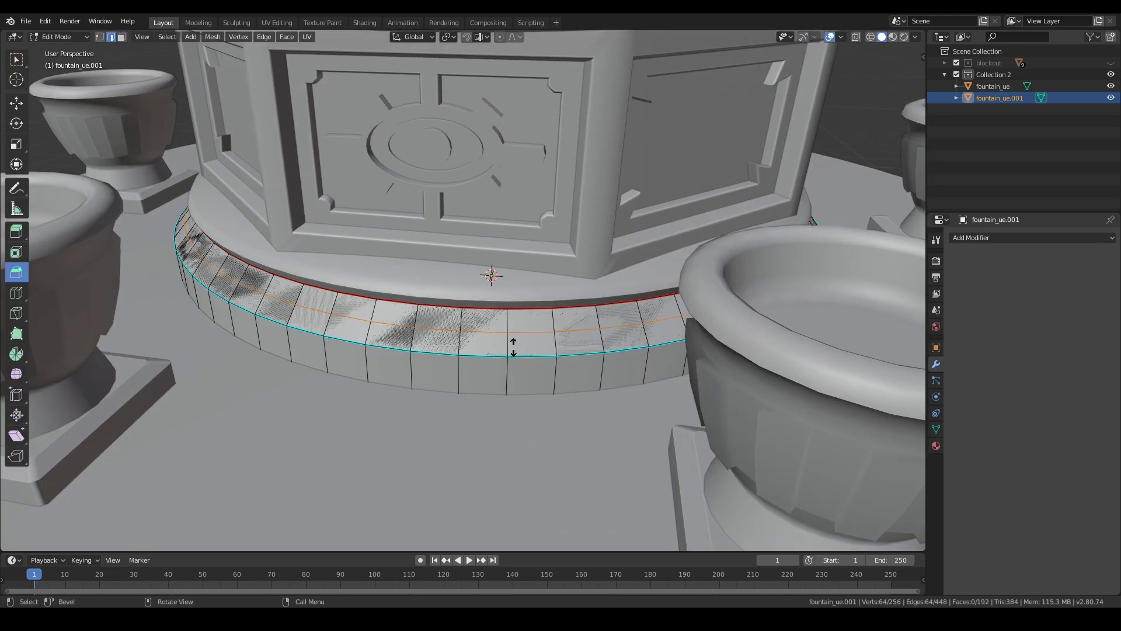
{"action": "left_click", "coordinate": [522, 359]}
{"action": "left_click", "coordinate": [520, 360]}
{"action": "key", "text": "ctrl+r"}
{"action": "left_click", "coordinate": [514, 375]}
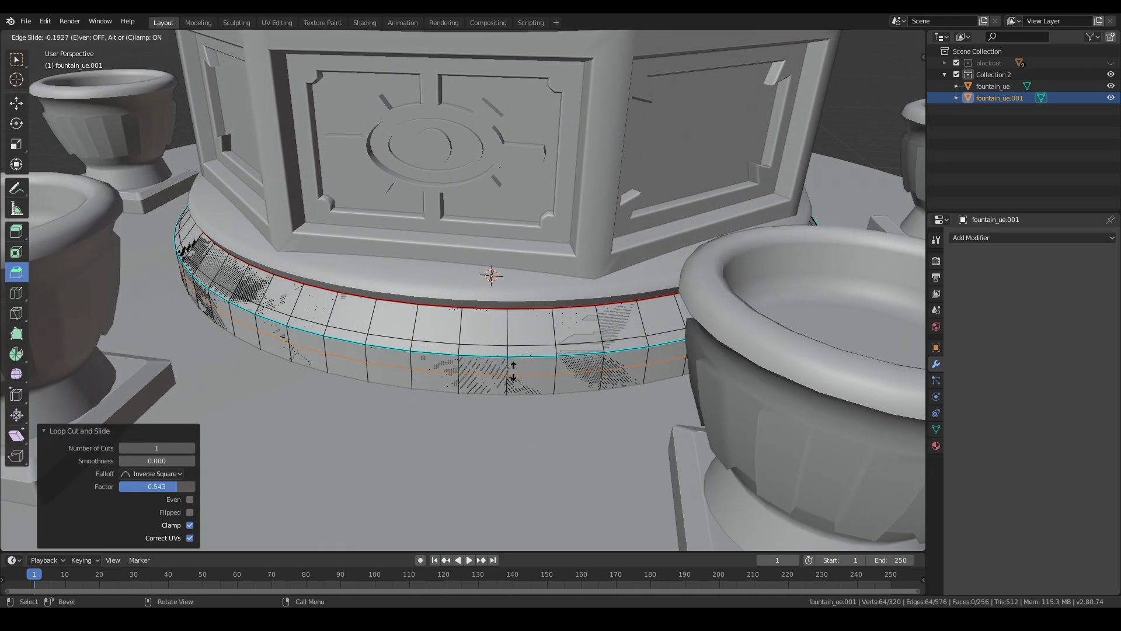
{"action": "left_click", "coordinate": [518, 365]}
Delete the wide upper and lower face loops of the separated ring, keeping the narrow strip around its sharp edge
{"action": "key", "text": "3"}
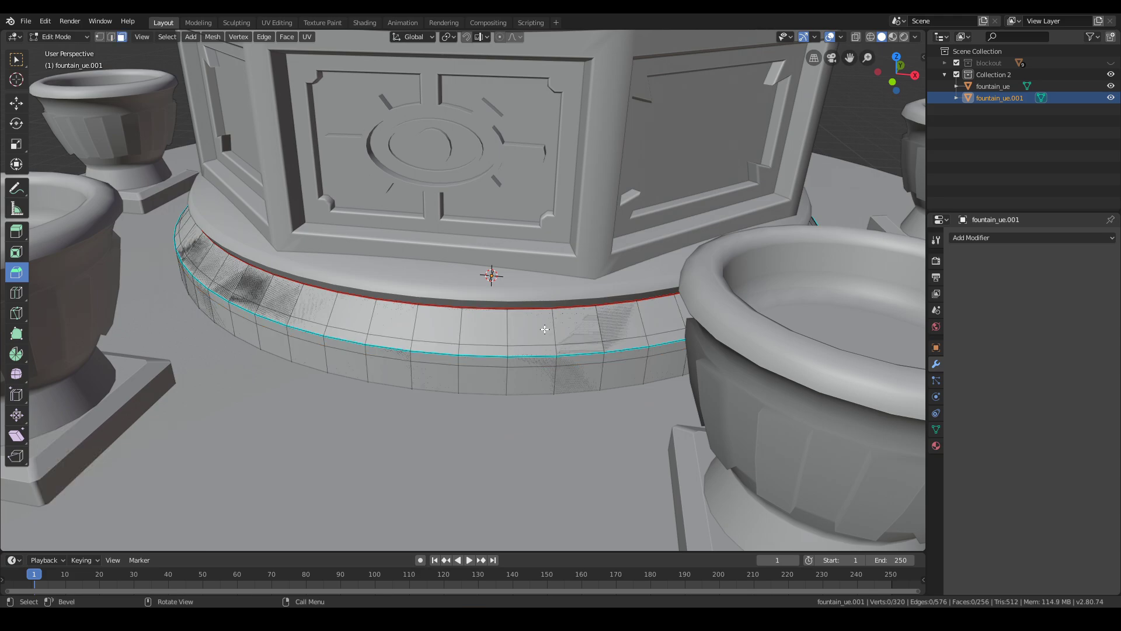
{"action": "left_click", "coordinate": [507, 329], "text": "alt"}
{"action": "left_click", "coordinate": [519, 385], "text": "shift"}
{"action": "left_click", "coordinate": [513, 384], "text": "shift"}
{"action": "left_click", "coordinate": [510, 384], "text": "alt+shift"}
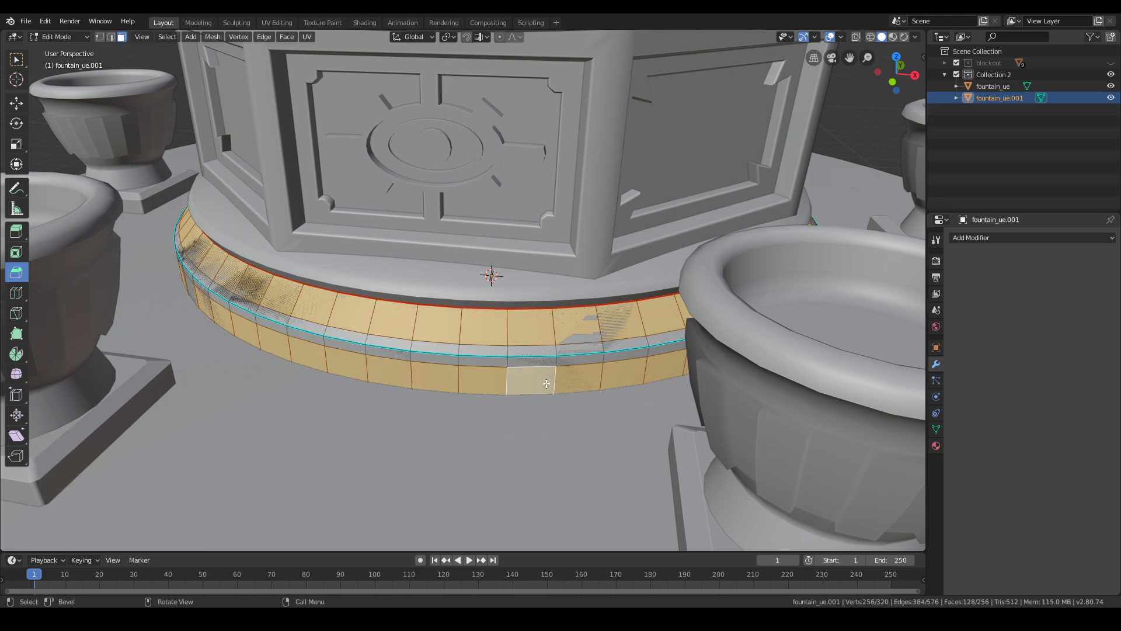
{"action": "key", "text": "x"}
{"action": "left_click", "coordinate": [520, 410]}
Scale the narrow strip object up by about 1.004 so it stands out from the fountain base
{"action": "key", "text": "Tab"}
{"action": "key", "text": "g"}
{"action": "right_click", "coordinate": [535, 388]}
{"action": "scroll", "coordinate": [426, 410], "scroll_direction": "up", "scroll_amount": 2}
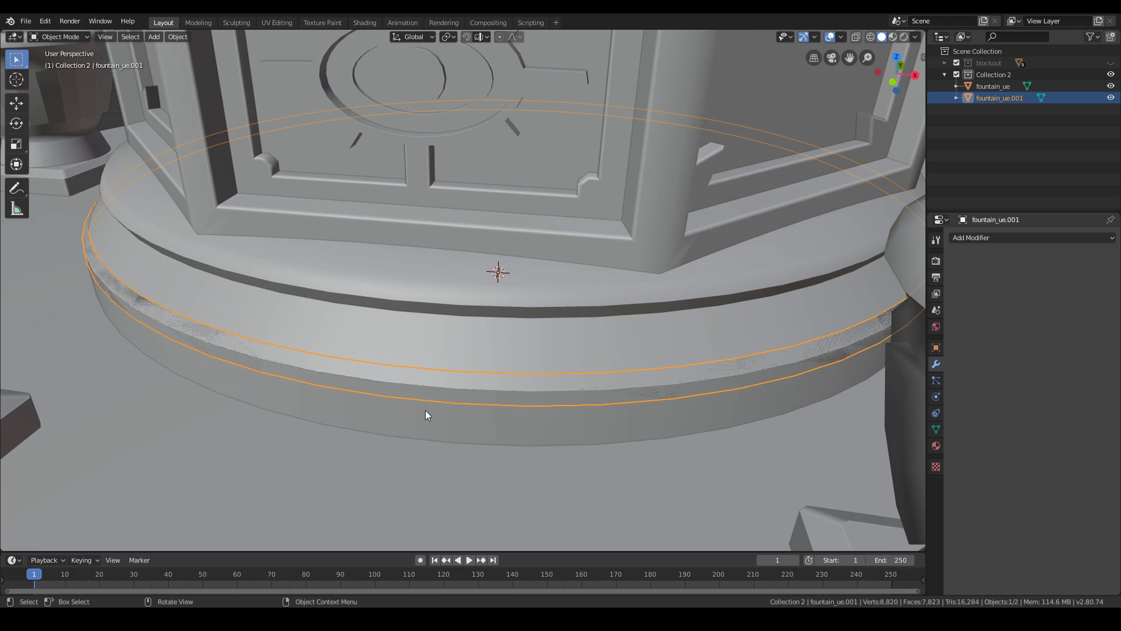
{"action": "middle_click_drag", "start_coordinate": [425, 410], "coordinate": [433, 400]}
{"action": "key", "text": "s"}
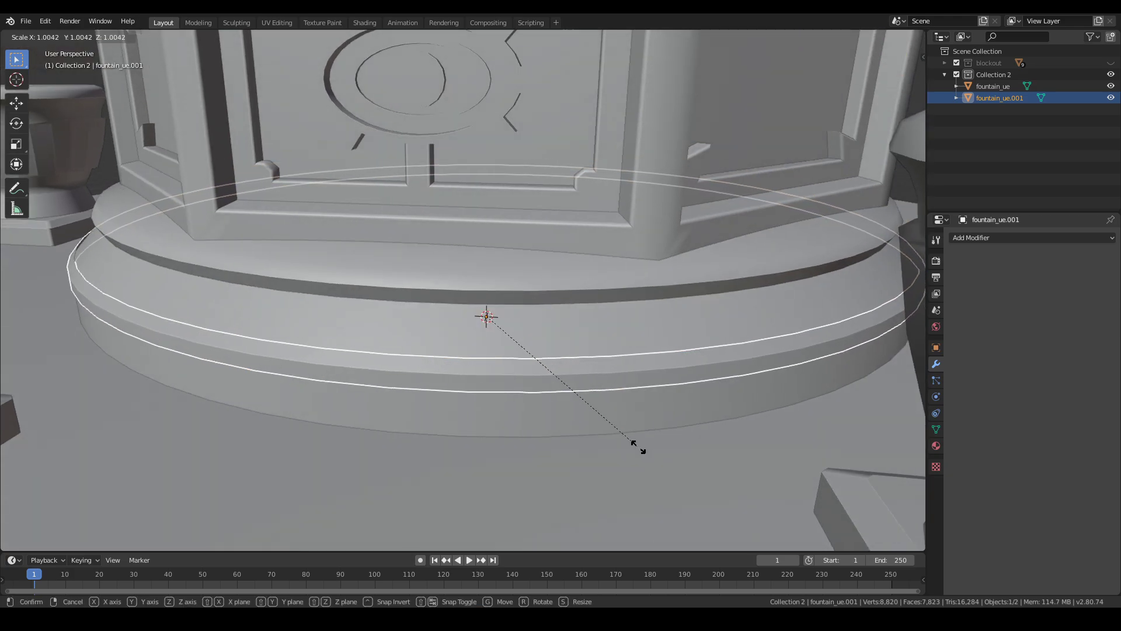
{"action": "left_click", "coordinate": [638, 448]}
Clear the sharp mark from the strip's middle edge loop and bevel the loop by about 0.046 m with one segment
{"action": "key", "text": "Tab"}
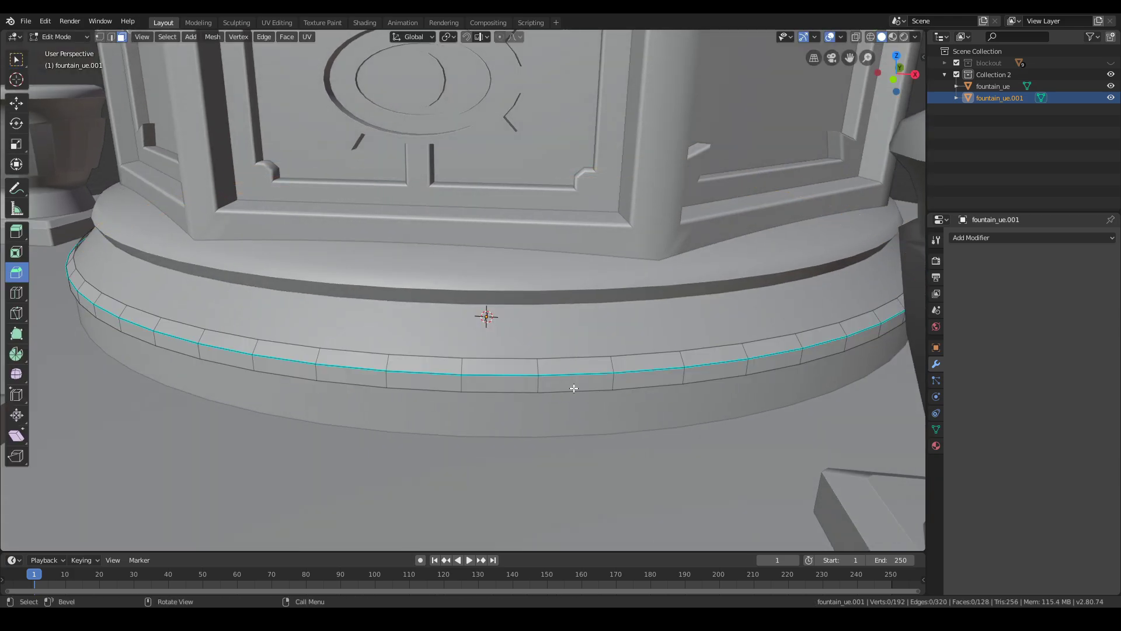
{"action": "key", "text": "2"}
{"action": "left_click", "coordinate": [574, 388], "text": "alt"}
{"action": "key", "text": "ctrl+e"}
{"action": "left_click", "coordinate": [562, 512]}
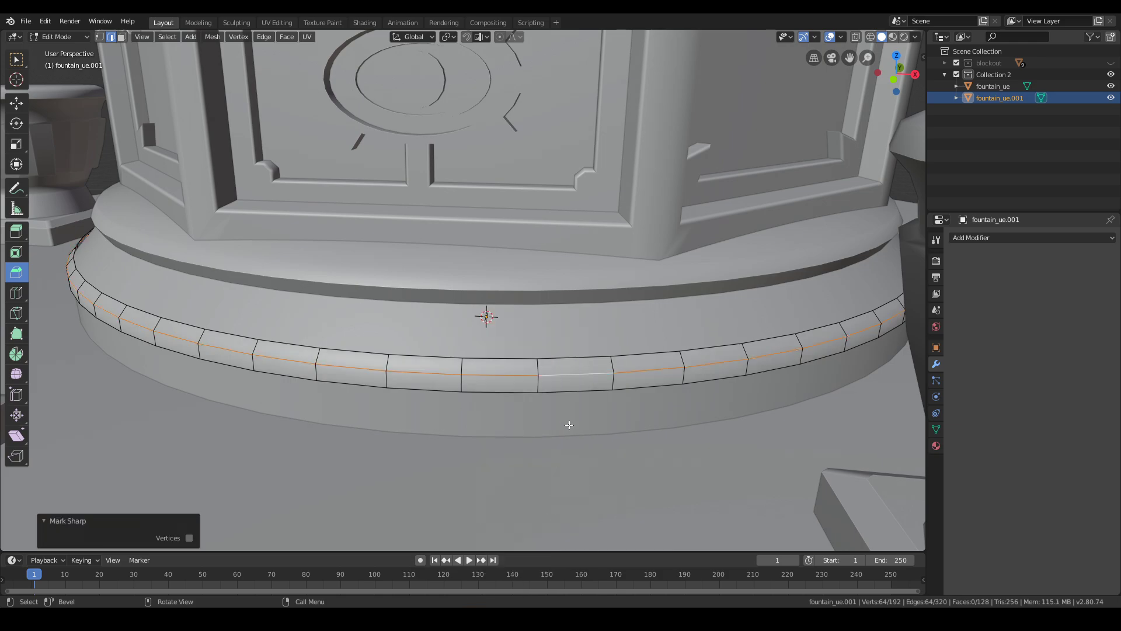
{"action": "key", "text": "ctrl+b"}
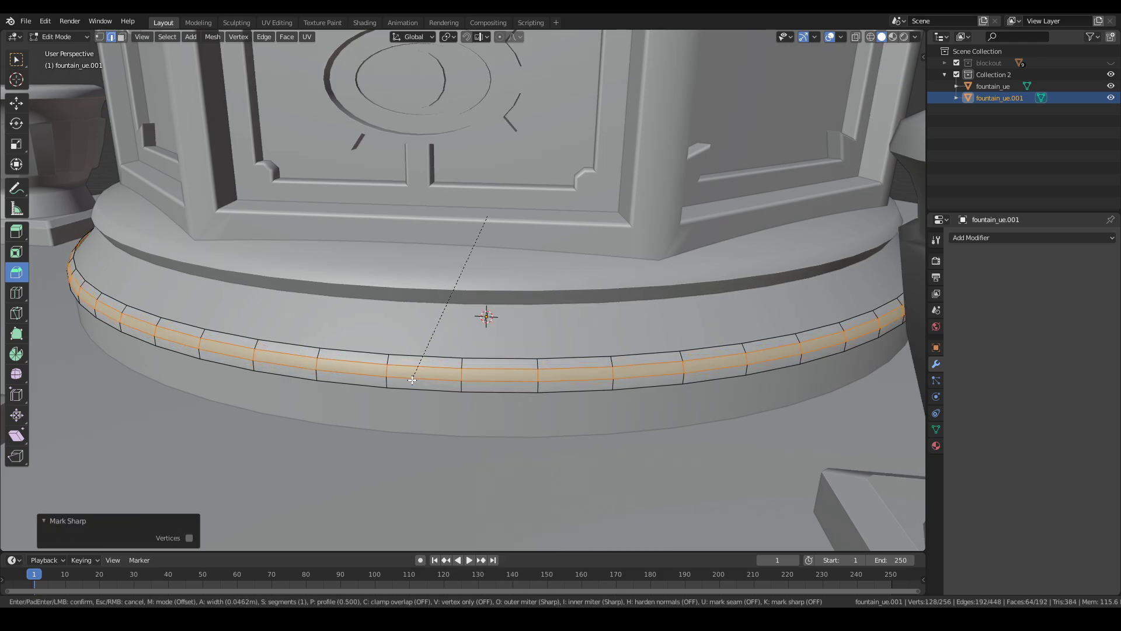
{"action": "left_click", "coordinate": [412, 379]}
Fine-tune the overall scale of the beveled trim ring in Object Mode against the fountain base
{"action": "key", "text": "Tab"}
{"action": "key", "text": "s"}
{"action": "left_click", "coordinate": [636, 403]}
{"action": "scroll", "coordinate": [624, 391], "scroll_direction": "down", "scroll_amount": 2}
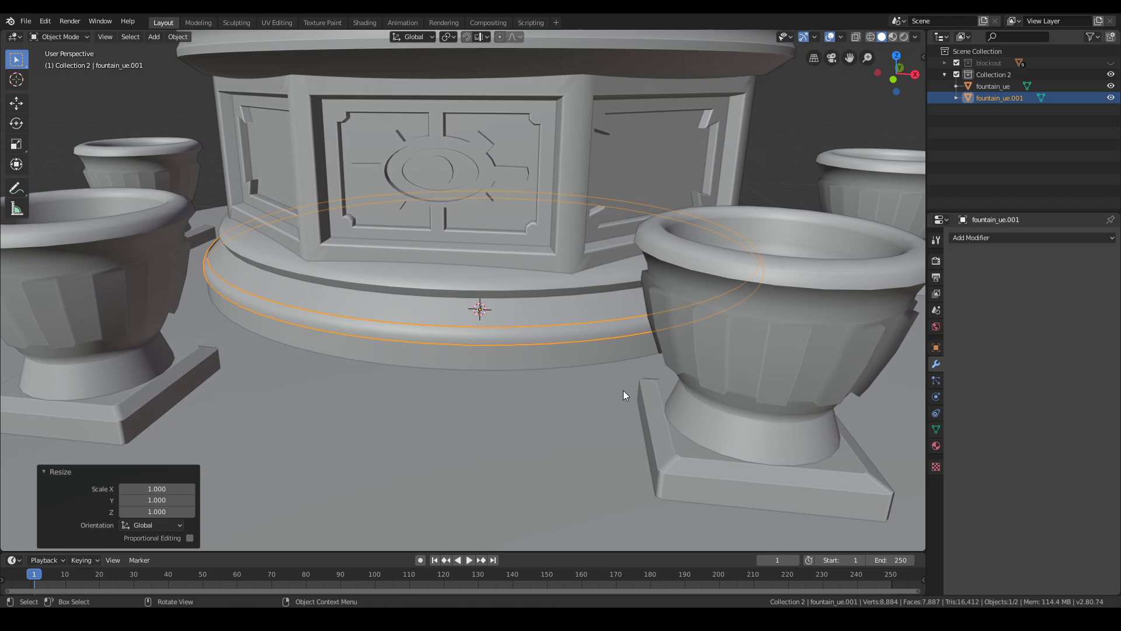
{"action": "key", "text": "Tab"}
{"action": "mouse_move", "coordinate": [541, 357]}
{"action": "middle_mouse_down"}
{"action": "mouse_move", "coordinate": [533, 391]}
{"action": "mouse_move", "coordinate": [506, 341]}
{"action": "mouse_move", "coordinate": [508, 365]}
{"action": "middle_mouse_up"}
{"action": "key", "text": "Tab"}
Show the viewport with textured material shading and display the trim ring's trimsheet material settings
{"action": "left_click", "coordinate": [892, 36]}
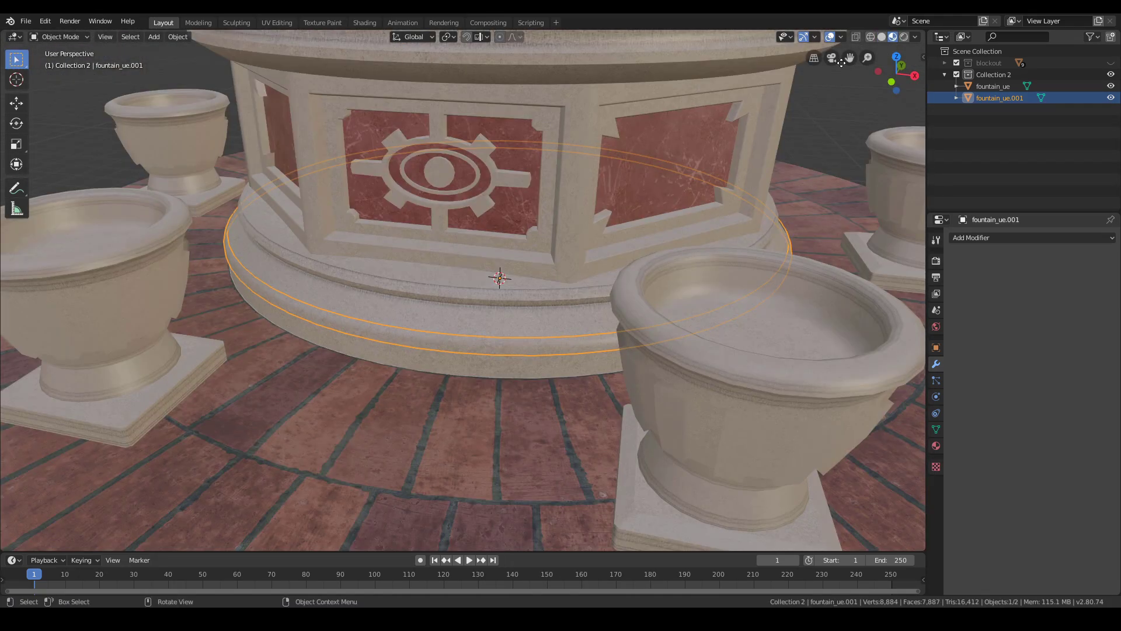
{"action": "middle_click_drag", "start_coordinate": [842, 63], "coordinate": [804, 293]}
{"action": "left_click", "coordinate": [936, 446]}
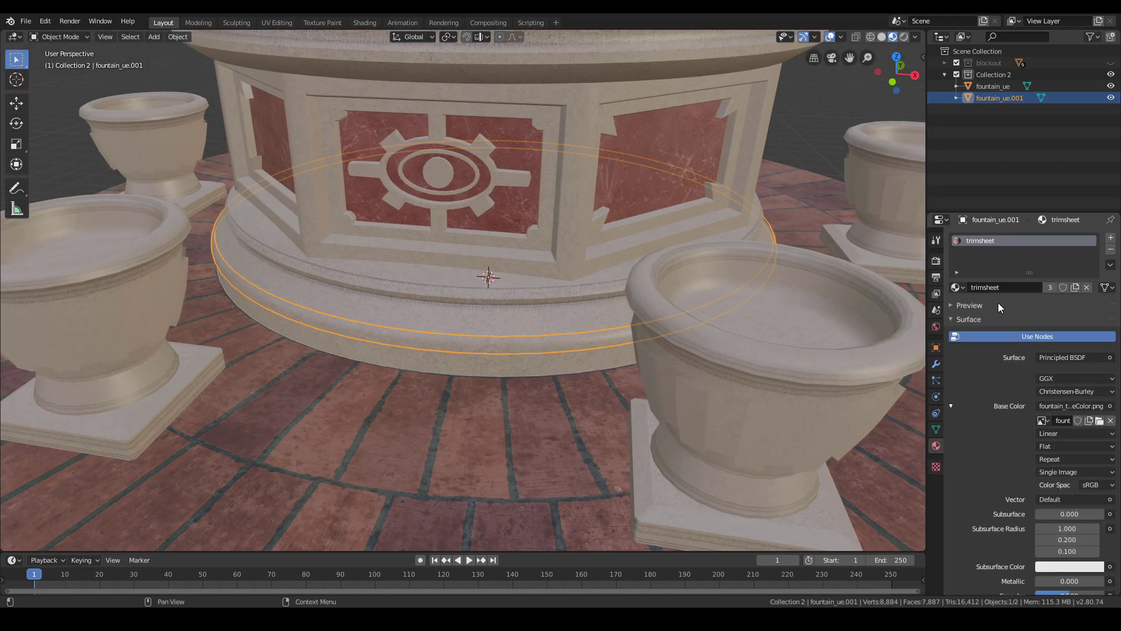
Bring up the trim ring's faces for UV editing and move their UVs vertically to the upper part of the trimsheet
{"action": "left_click", "coordinate": [269, 27]}
{"action": "middle_click_drag", "start_coordinate": [595, 316], "coordinate": [639, 323], "text": "shift"}
{"action": "scroll", "coordinate": [638, 323], "scroll_direction": "up", "scroll_amount": 6}
{"action": "key", "text": "3"}
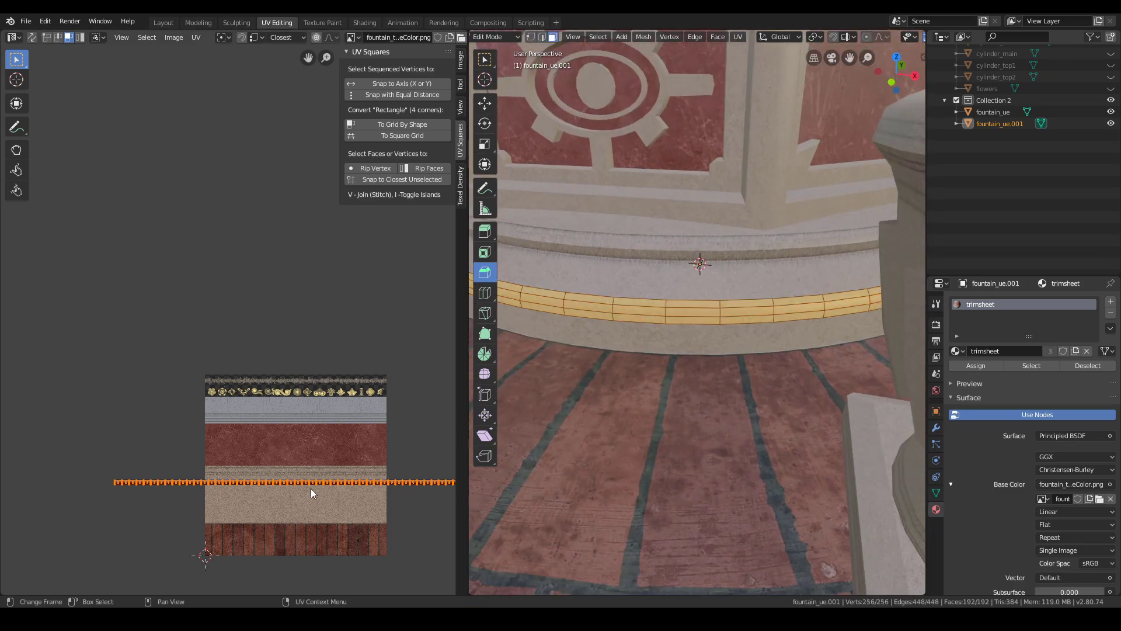
{"action": "key", "text": "g"}
{"action": "key", "text": "y"}
{"action": "left_click", "coordinate": [313, 387]}
Align the ring's UVs with the grime strip along the trimsheet's upper edge and scale them up to fill its height
{"action": "scroll", "coordinate": [335, 401], "scroll_direction": "up", "scroll_amount": 7}
{"action": "middle_click_drag", "start_coordinate": [304, 526], "coordinate": [303, 251]}
{"action": "scroll", "coordinate": [259, 295], "scroll_direction": "up", "scroll_amount": 2}
{"action": "middle_click_drag", "start_coordinate": [259, 295], "coordinate": [190, 315]}
{"action": "key", "text": "g"}
{"action": "key", "text": "y"}
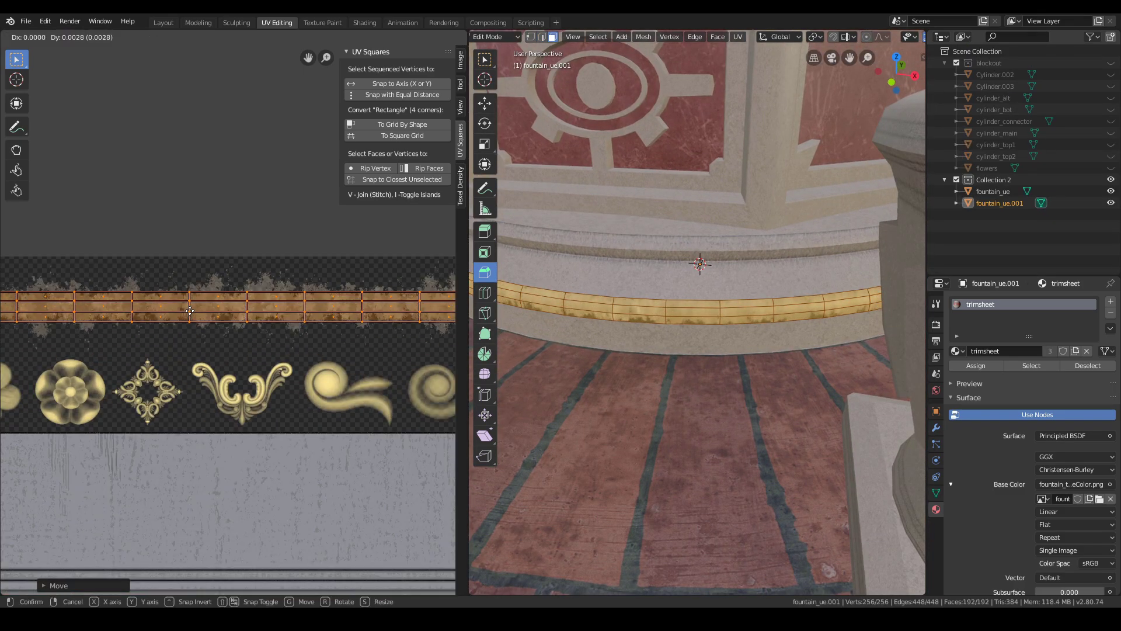
{"action": "key", "text": "s"}
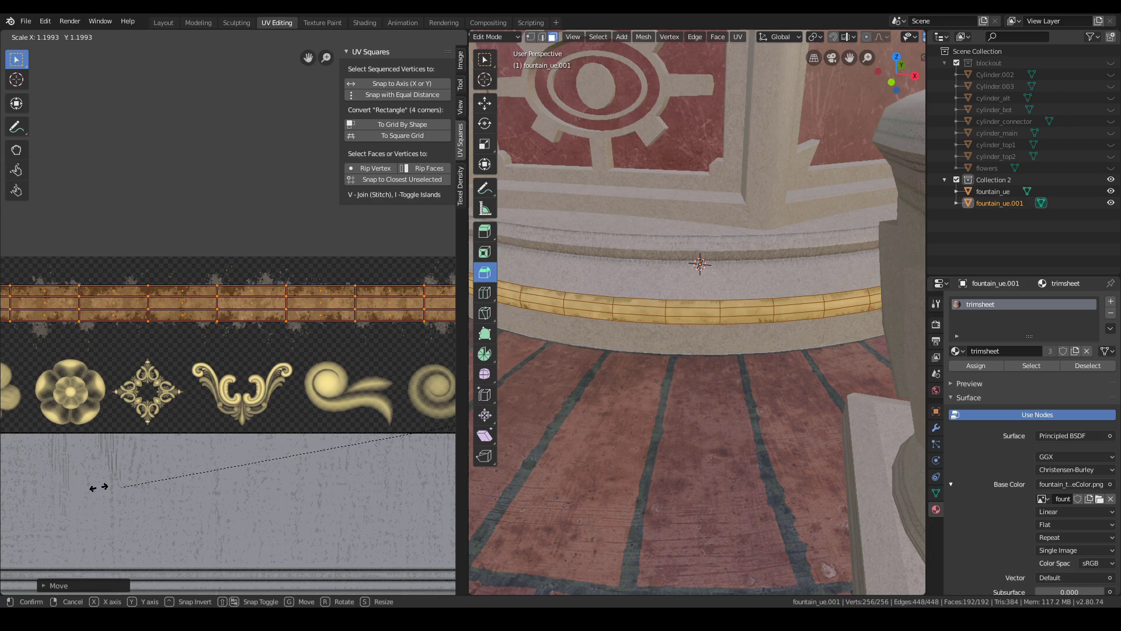
{"action": "left_click", "coordinate": [14, 415]}
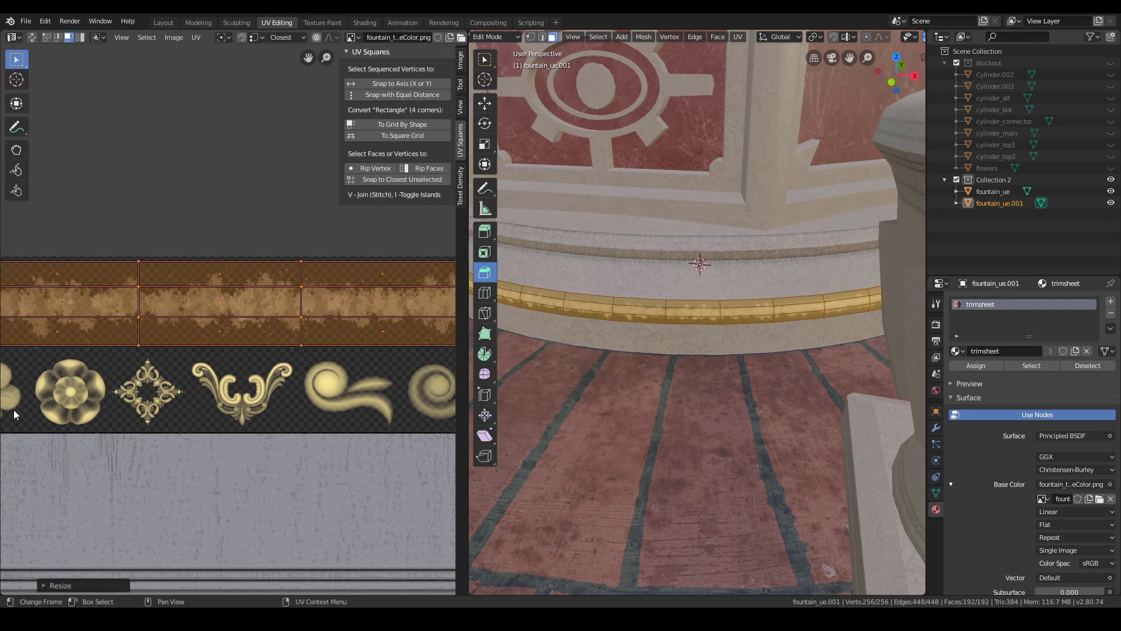
{"action": "scroll", "coordinate": [227, 322], "scroll_direction": "down", "scroll_amount": 3}
{"action": "middle_click_drag", "start_coordinate": [362, 409], "coordinate": [76, 397]}
{"action": "middle_click_drag", "start_coordinate": [263, 403], "coordinate": [111, 408]}
{"action": "scroll", "coordinate": [718, 321], "scroll_direction": "up", "scroll_amount": 3}
{"action": "key", "text": "Tab"}
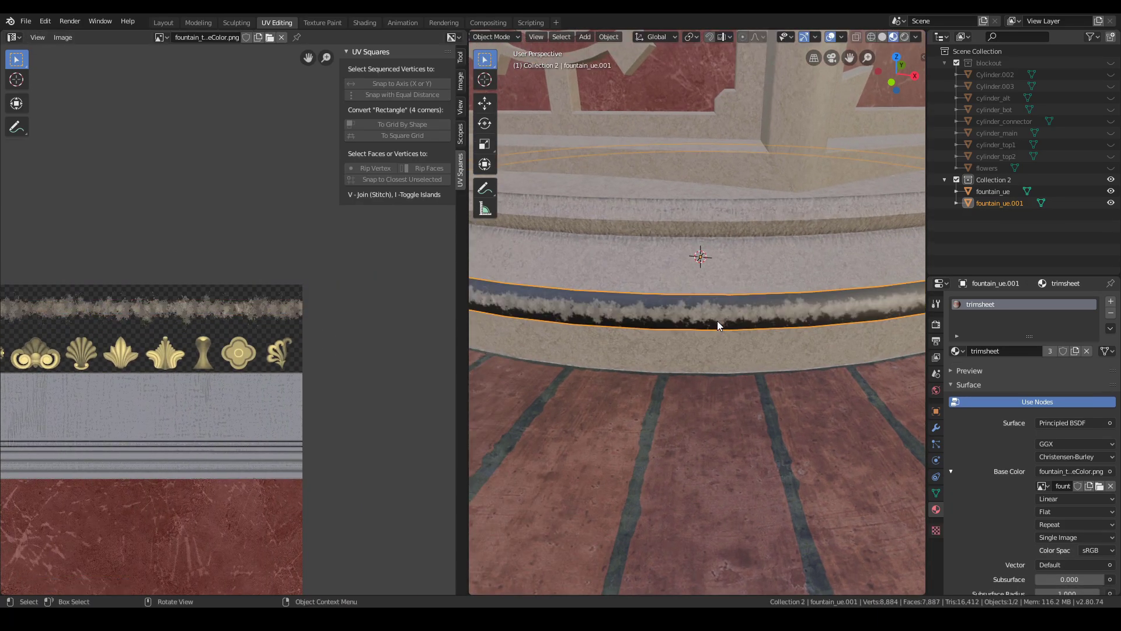
Join the trim ring into the main fountain mesh and apply the joined object's location in the Layout workspace
{"action": "scroll", "coordinate": [717, 320], "scroll_direction": "down", "scroll_amount": 4}
{"action": "middle_click_drag", "start_coordinate": [692, 317], "coordinate": [651, 304]}
{"action": "left_click", "coordinate": [637, 284], "text": "shift"}
{"action": "scroll", "coordinate": [636, 284], "scroll_direction": "down", "scroll_amount": 5}
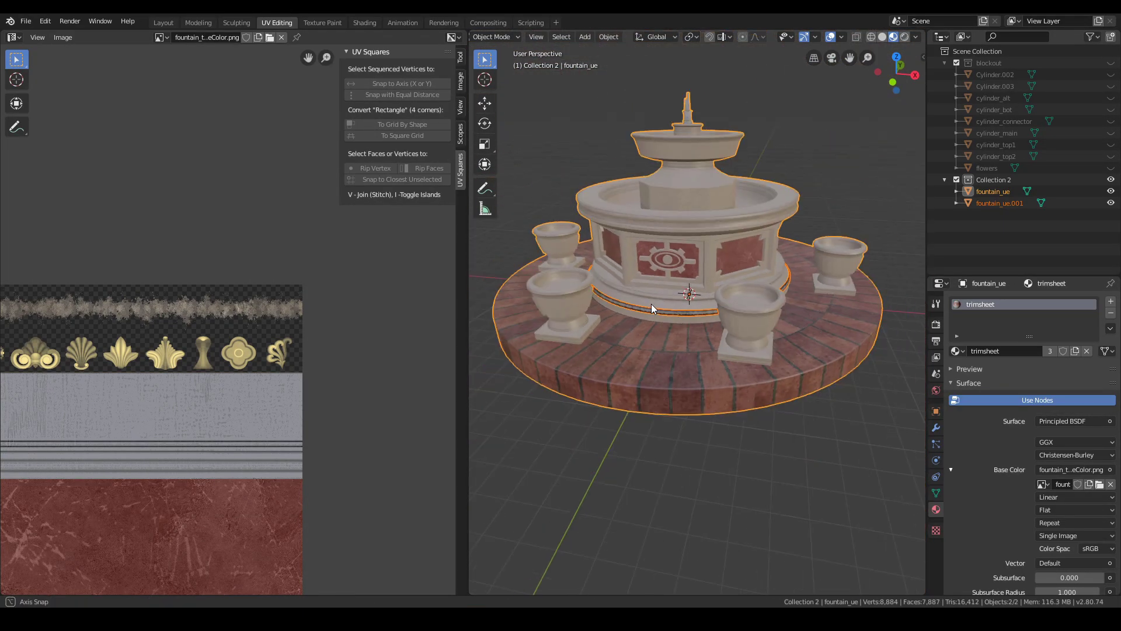
{"action": "key", "text": "ctrl+j"}
{"action": "left_click", "coordinate": [164, 22]}
{"action": "key", "text": "ctrl+a"}
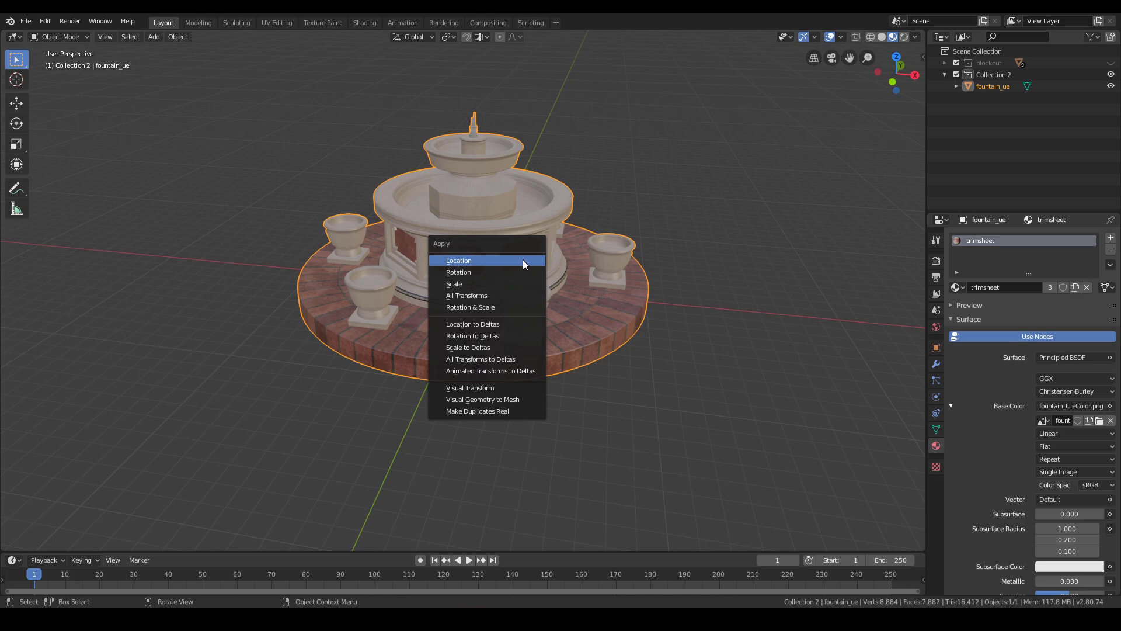
{"action": "left_click", "coordinate": [523, 259]}
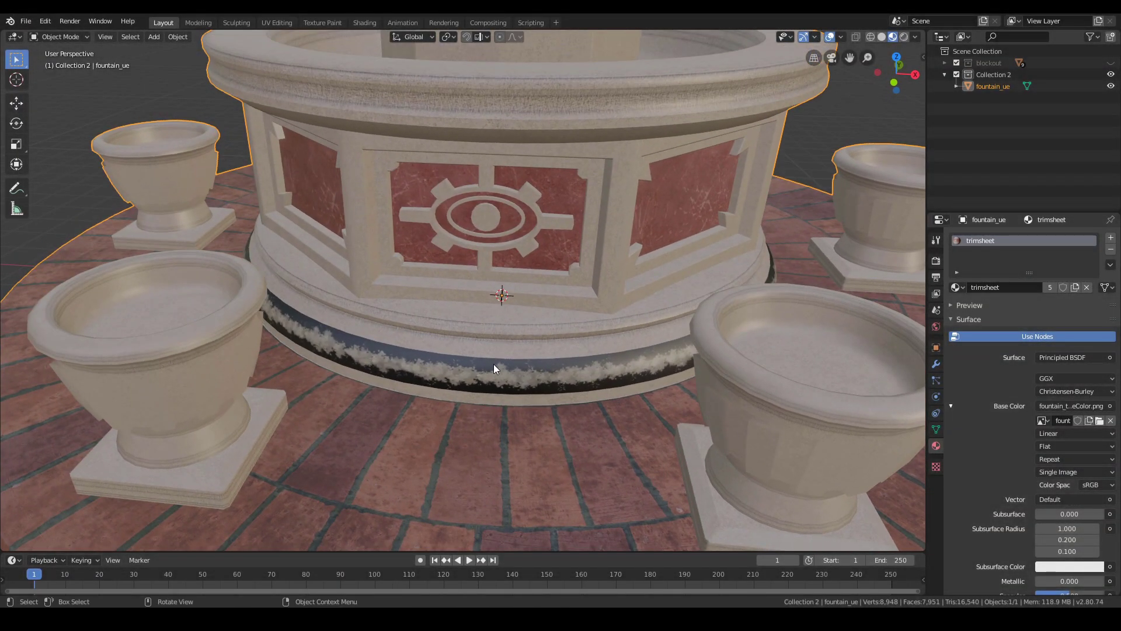
Clear the sharp mark from the middle edge loop at the grime ring on the fountain base
{"action": "key", "text": "Tab"}
{"action": "left_click", "coordinate": [494, 365]}
{"action": "key", "text": "l"}
{"action": "middle_click_drag", "start_coordinate": [493, 365], "coordinate": [481, 337]}
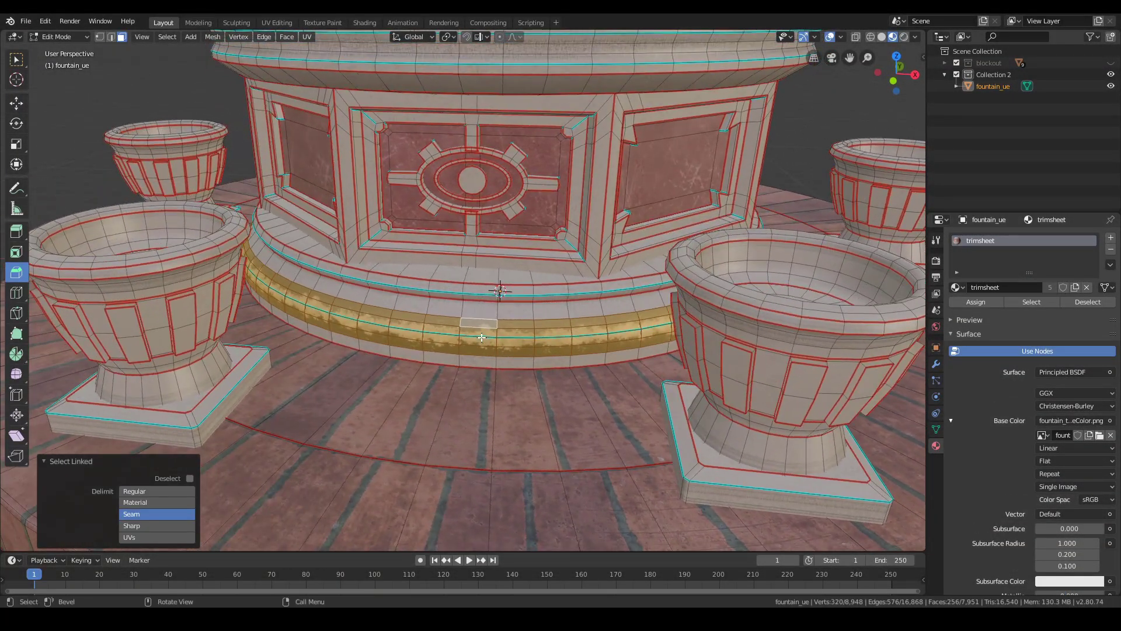
{"action": "key", "text": "2"}
{"action": "double_click", "coordinate": [482, 337]}
{"action": "key", "text": "ctrl+e"}
{"action": "left_click", "coordinate": [482, 340]}
{"action": "key", "text": "Tab"}
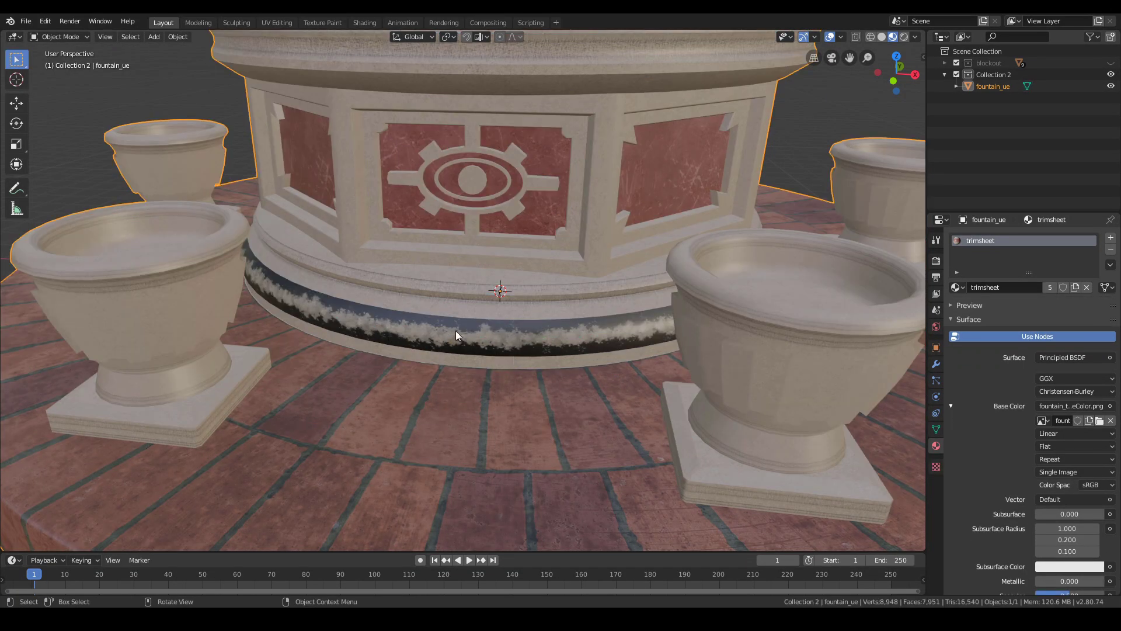
Apply location, rotation and scale to the joined fountain
{"action": "scroll", "coordinate": [440, 328], "scroll_direction": "down", "scroll_amount": 2}
{"action": "middle_click_drag", "start_coordinate": [423, 327], "coordinate": [419, 334]}
{"action": "scroll", "coordinate": [419, 334], "scroll_direction": "down", "scroll_amount": 1}
{"action": "key", "text": "Tab"}
{"action": "key", "text": "Tab"}
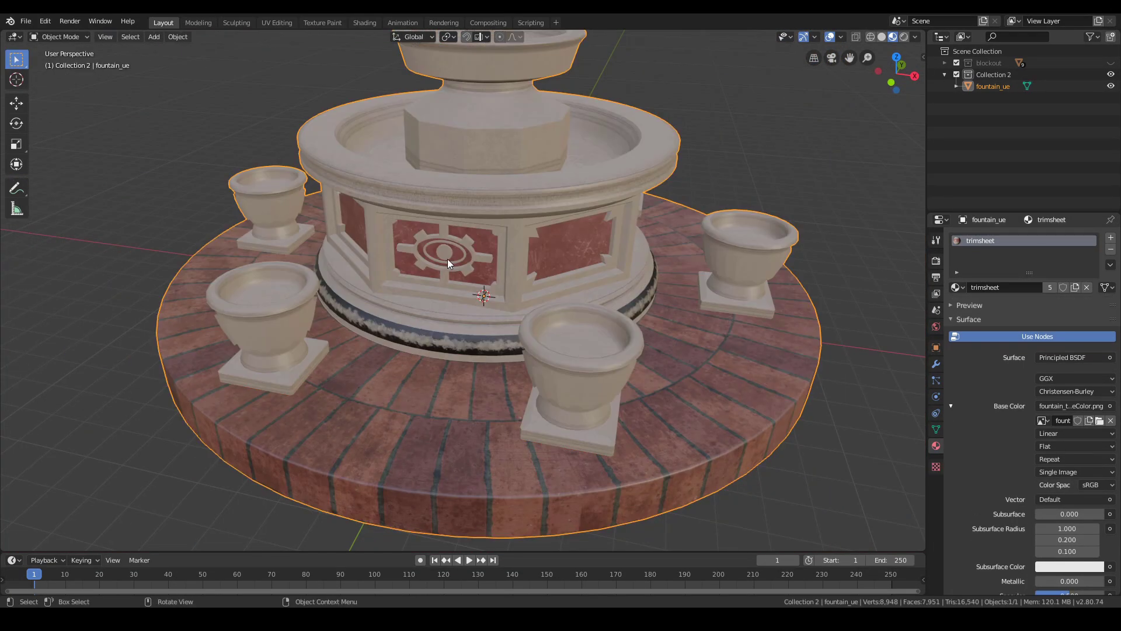
{"action": "scroll", "coordinate": [455, 269], "scroll_direction": "down", "scroll_amount": 5}
{"action": "middle_click_drag", "start_coordinate": [465, 278], "coordinate": [492, 216]}
{"action": "key", "text": "ctrl+a"}
{"action": "left_click", "coordinate": [469, 278]}
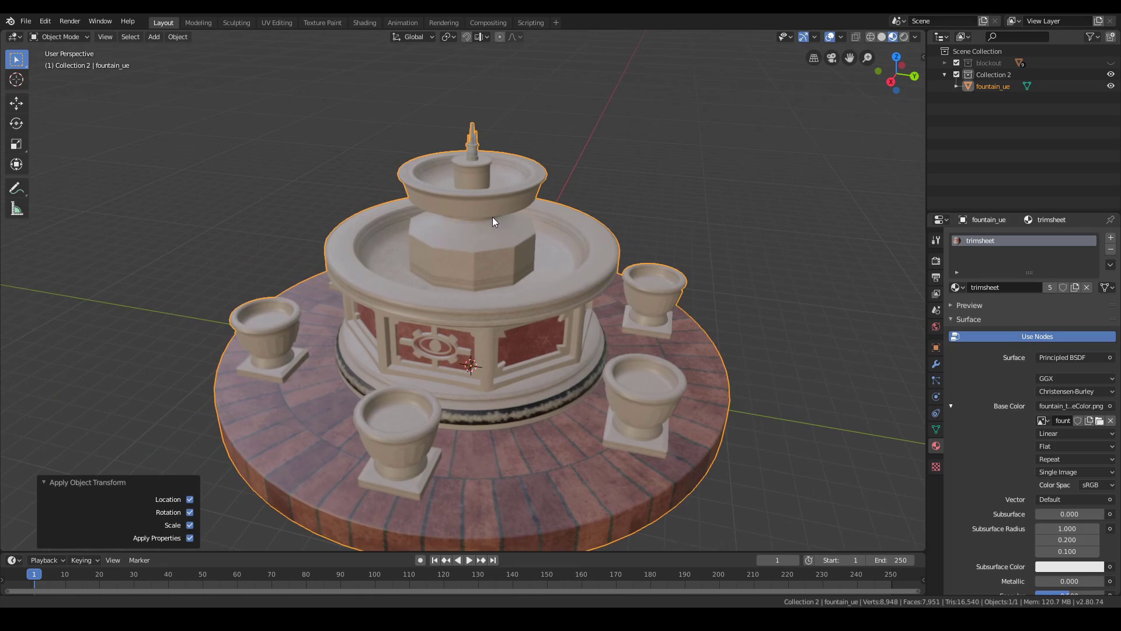
Duplicate the linked faces of the faceted pedestal inside the large basin in place and separate the copy into its own object
{"action": "scroll", "coordinate": [492, 280], "scroll_direction": "up", "scroll_amount": 6}
{"action": "middle_click_drag", "start_coordinate": [524, 266], "coordinate": [512, 266]}
{"action": "key", "text": "Tab"}
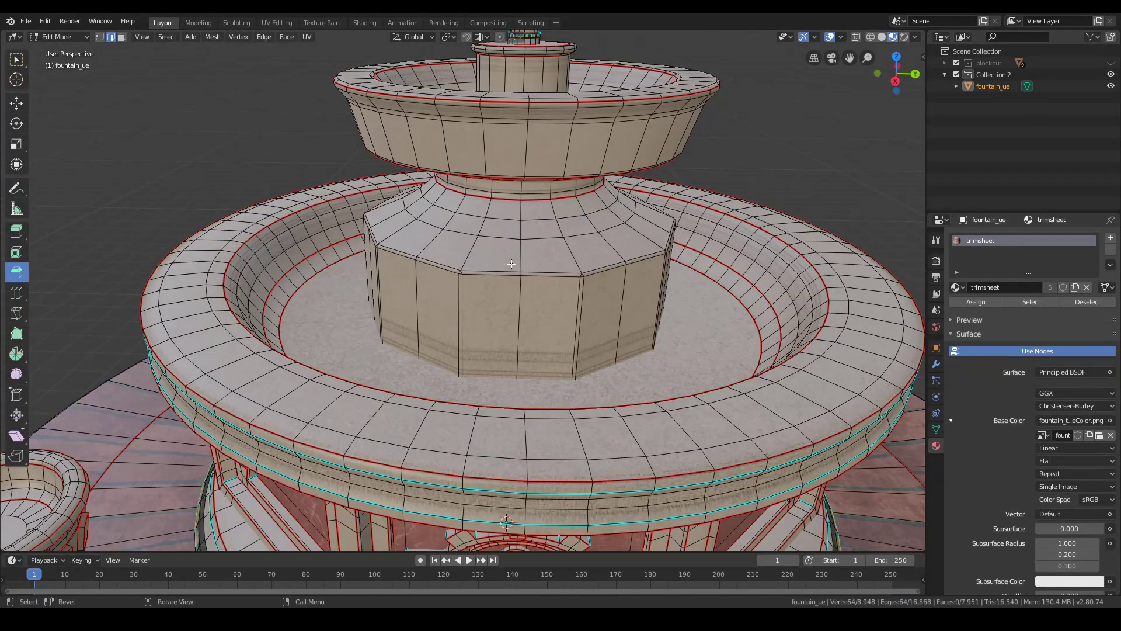
{"action": "key", "text": "3"}
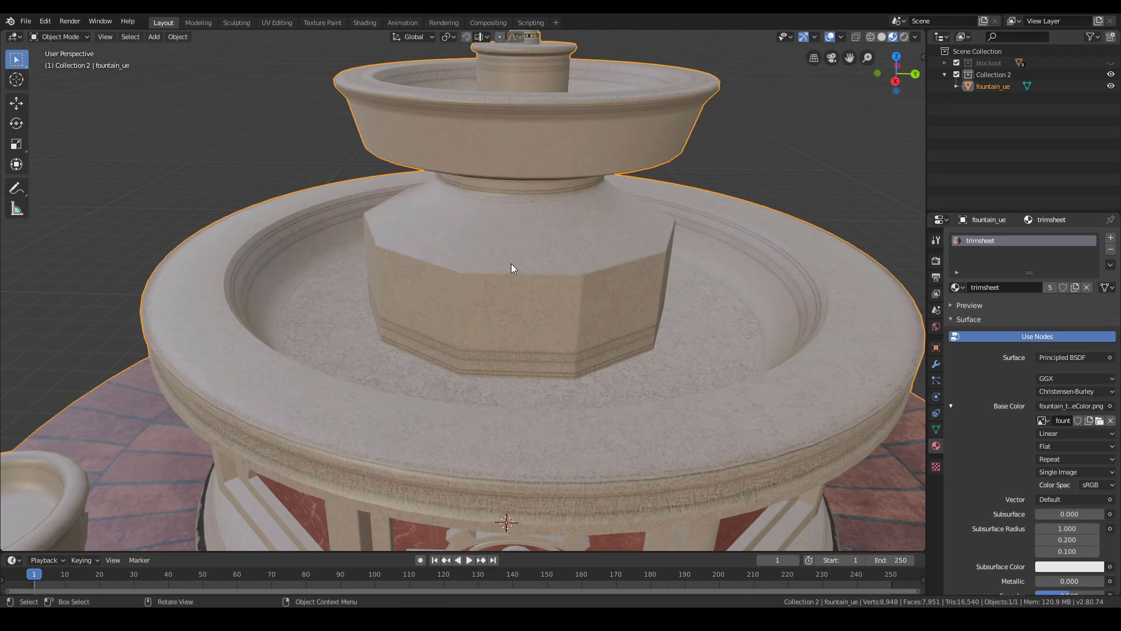
{"action": "left_click", "coordinate": [512, 263]}
{"action": "key", "text": "l"}
{"action": "key", "text": "shift+d"}
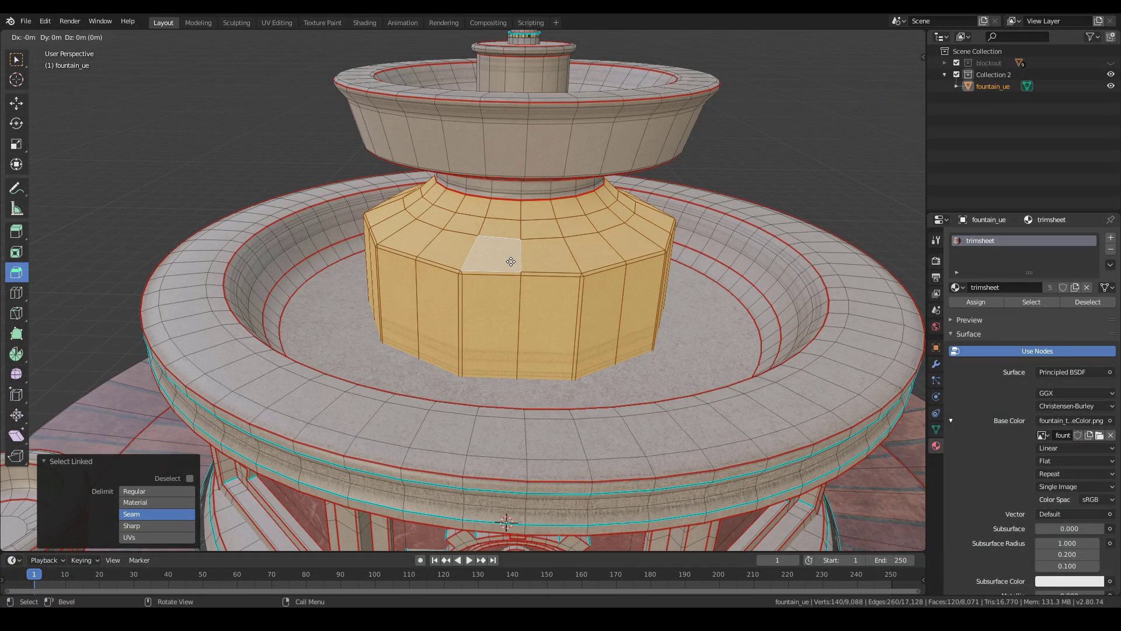
{"action": "right_click", "coordinate": [511, 262]}
{"action": "key", "text": "p"}
{"action": "left_click", "coordinate": [512, 263]}
{"action": "key", "text": "Tab"}
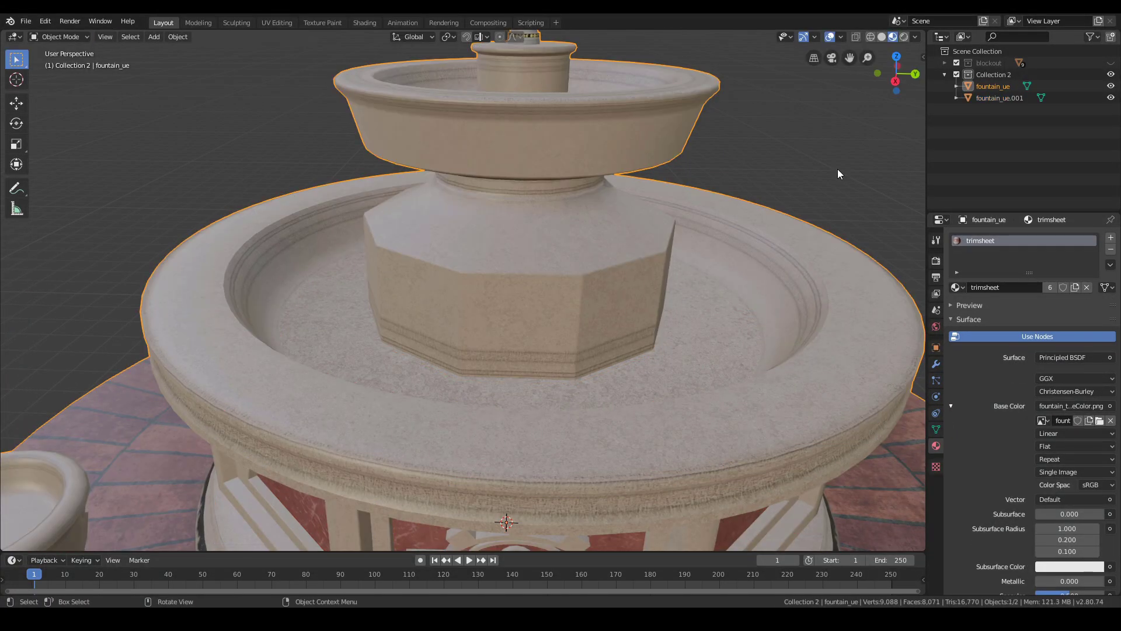
Edit the separated pedestal copy and add a loop cut on its sloped top near the rim, slid to about 0.284
{"action": "left_click", "coordinate": [1000, 98]}
{"action": "key", "text": "Tab"}
{"action": "scroll", "coordinate": [566, 248], "scroll_direction": "up", "scroll_amount": 5}
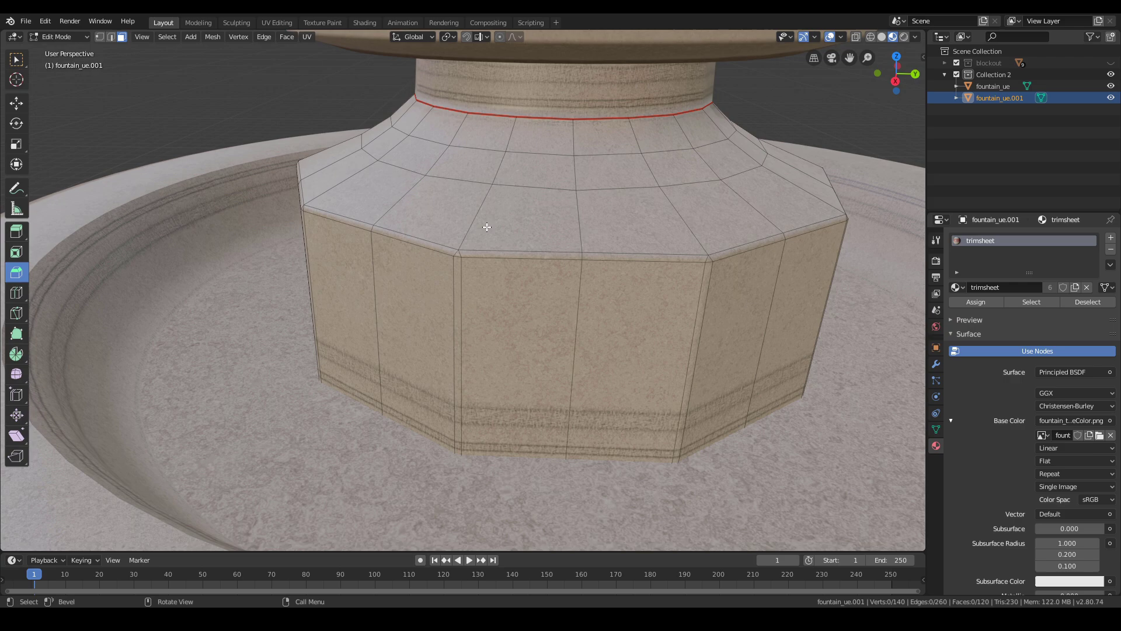
{"action": "key", "text": "ctrl+r"}
{"action": "left_click", "coordinate": [478, 223]}
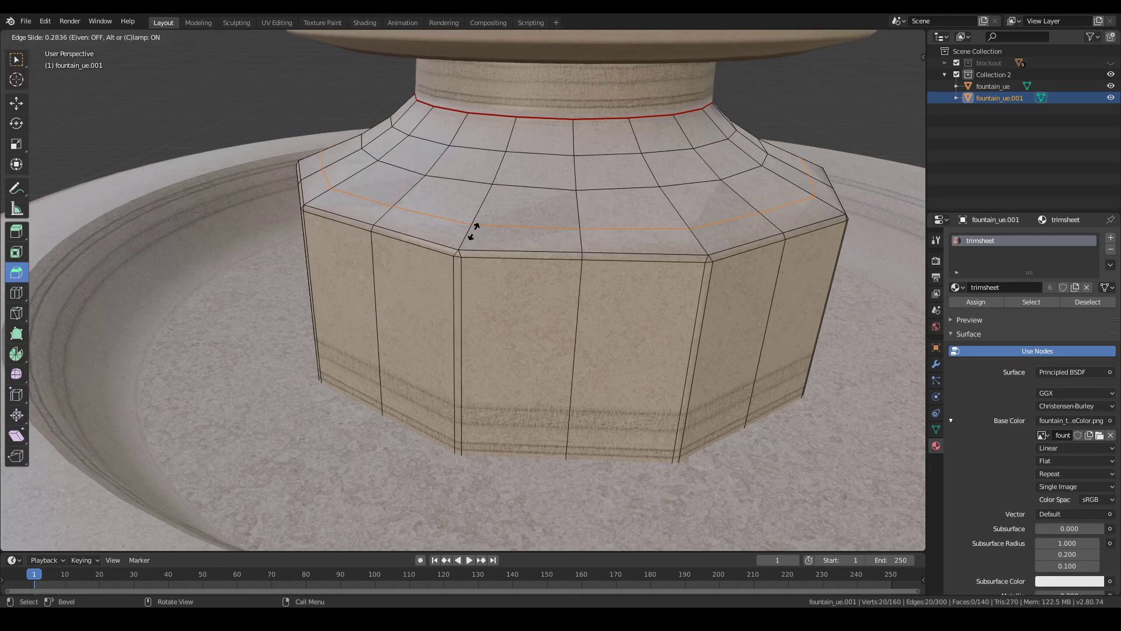
{"action": "left_click", "coordinate": [474, 229]}
Add a second loop cut around the pedestal copy's vertical sides just below the rim, slid to about -0.715
{"action": "key", "text": "ctrl+r"}
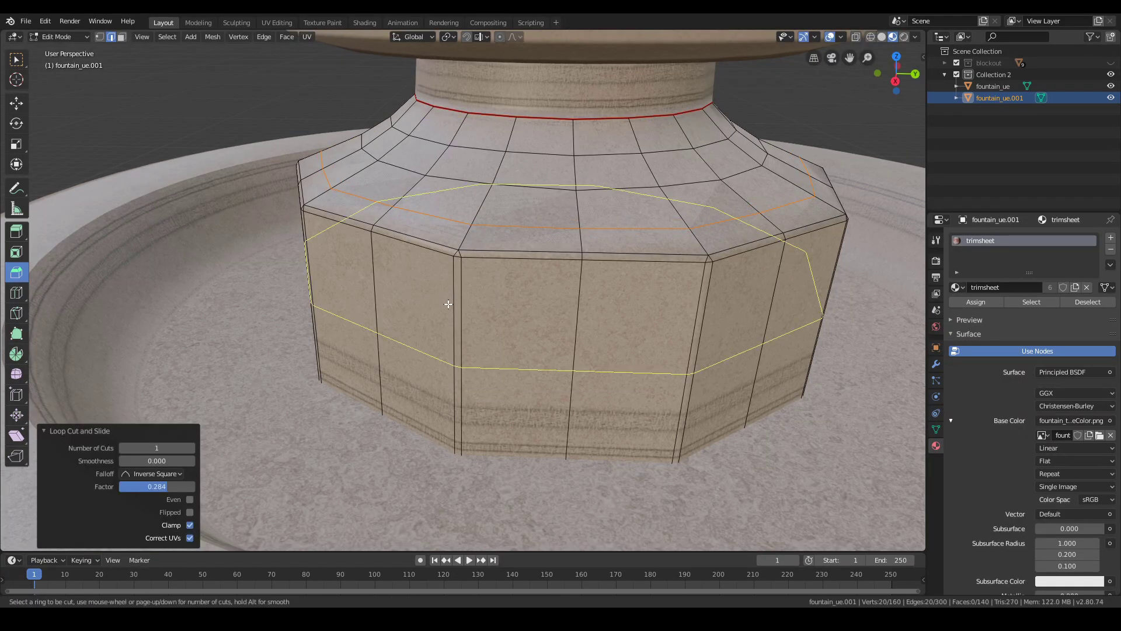
{"action": "left_click", "coordinate": [450, 299]}
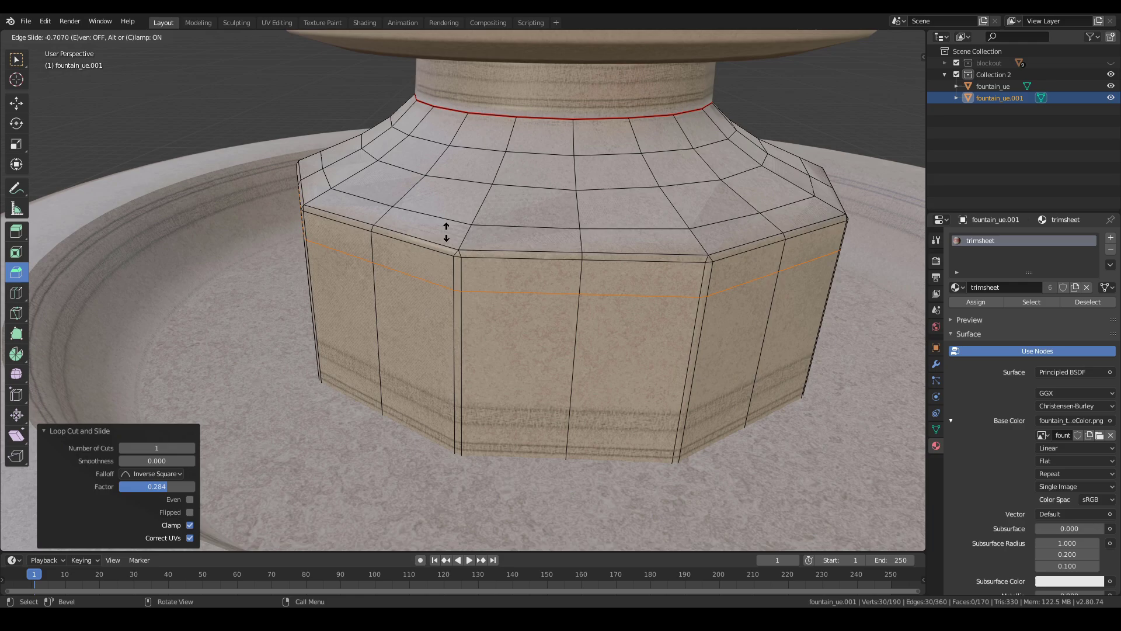
{"action": "left_click", "coordinate": [446, 234]}
{"action": "middle_click_drag", "start_coordinate": [555, 278], "coordinate": [605, 283]}
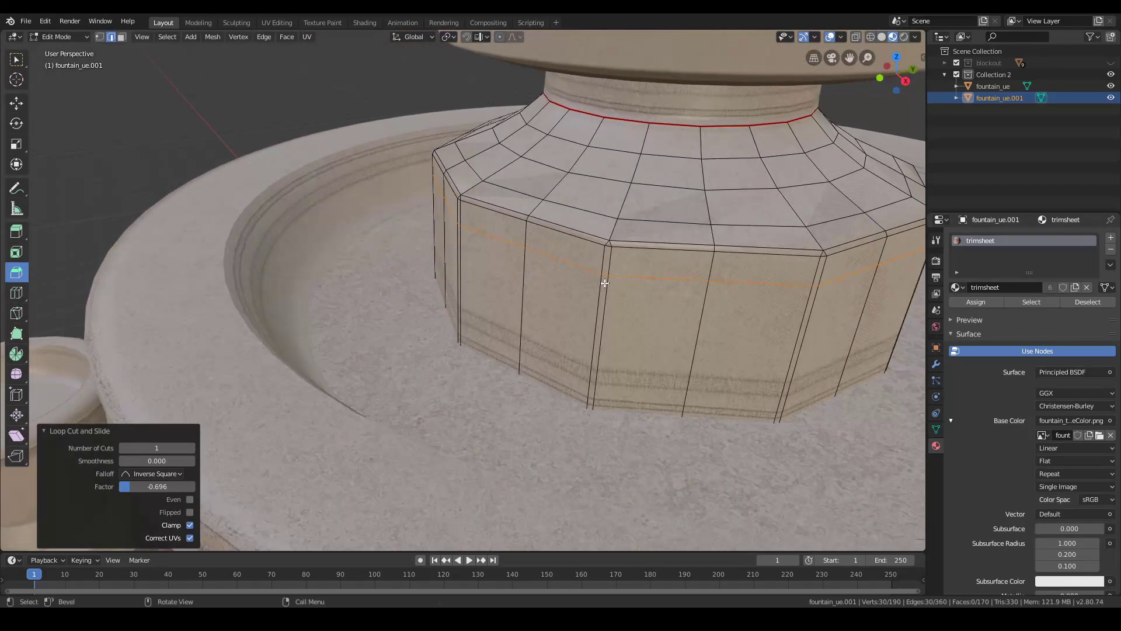
{"action": "key", "text": "ctrl+z"}
{"action": "left_click_drag", "start_coordinate": [606, 284], "coordinate": [616, 225]}
{"action": "middle_click_drag", "start_coordinate": [709, 306], "coordinate": [543, 321]}
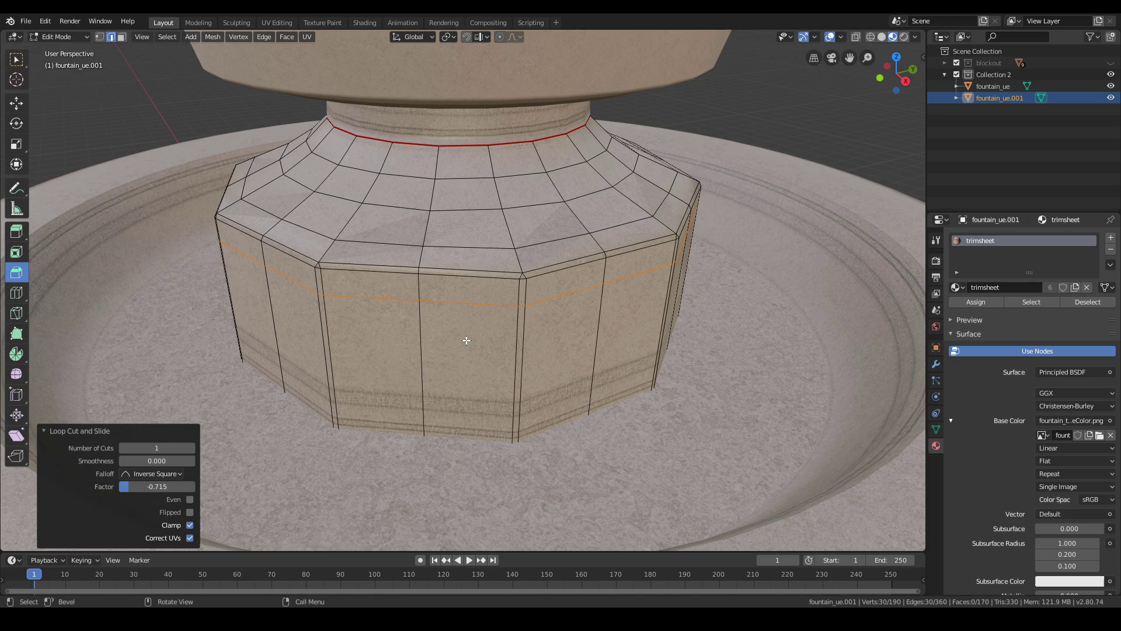
Delete the loop of side faces below the lower cut on the pedestal copy
{"action": "scroll", "coordinate": [472, 315], "scroll_direction": "down", "scroll_amount": 2}
{"action": "key", "text": "3"}
{"action": "left_click", "coordinate": [528, 327], "text": "alt"}
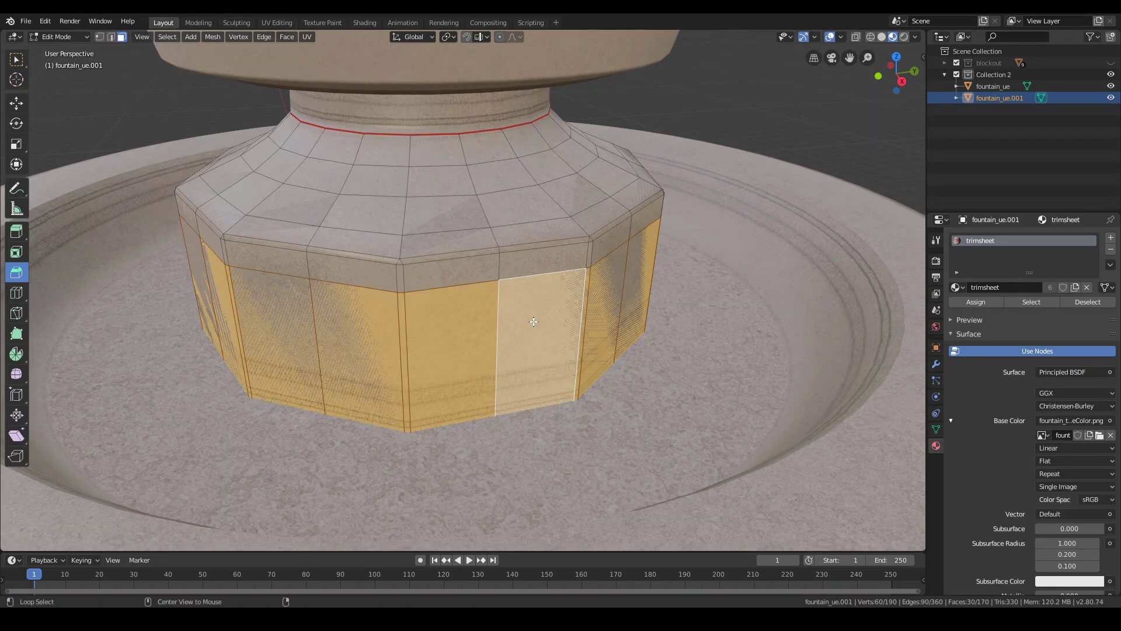
{"action": "key", "text": "x"}
{"action": "left_click", "coordinate": [532, 322]}
Try to select the sloped faces above the upper cut with individual face and face-loop selections
{"action": "left_click", "coordinate": [447, 212]}
{"action": "left_click", "coordinate": [451, 211], "text": "alt"}
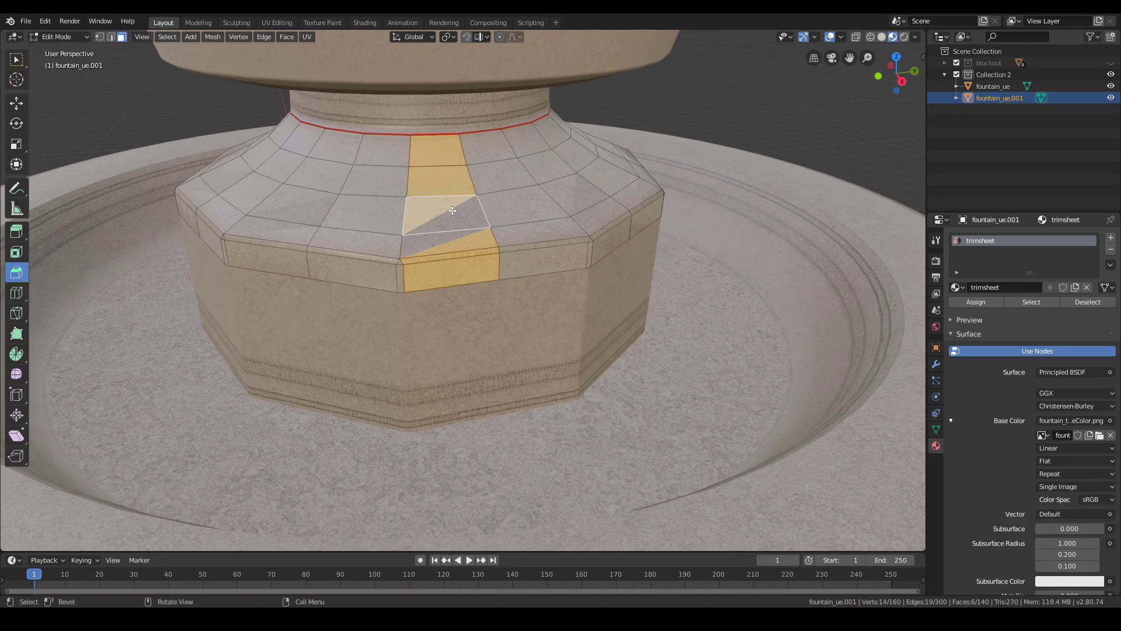
{"action": "left_click", "coordinate": [501, 203]}
{"action": "left_click", "coordinate": [416, 205], "text": "alt"}
{"action": "left_click", "coordinate": [450, 183], "text": "shift"}
{"action": "left_click", "coordinate": [506, 200], "text": "shift"}
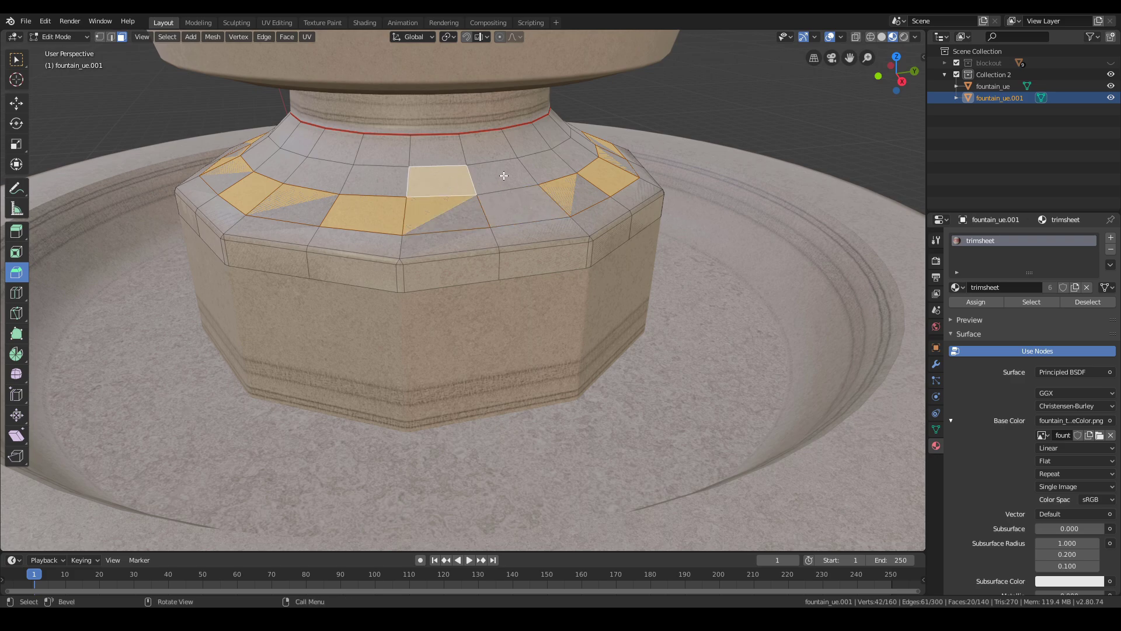
{"action": "left_click", "coordinate": [498, 177], "text": "shift"}
{"action": "left_click", "coordinate": [544, 162], "text": "alt+shift"}
{"action": "left_click", "coordinate": [481, 181]}
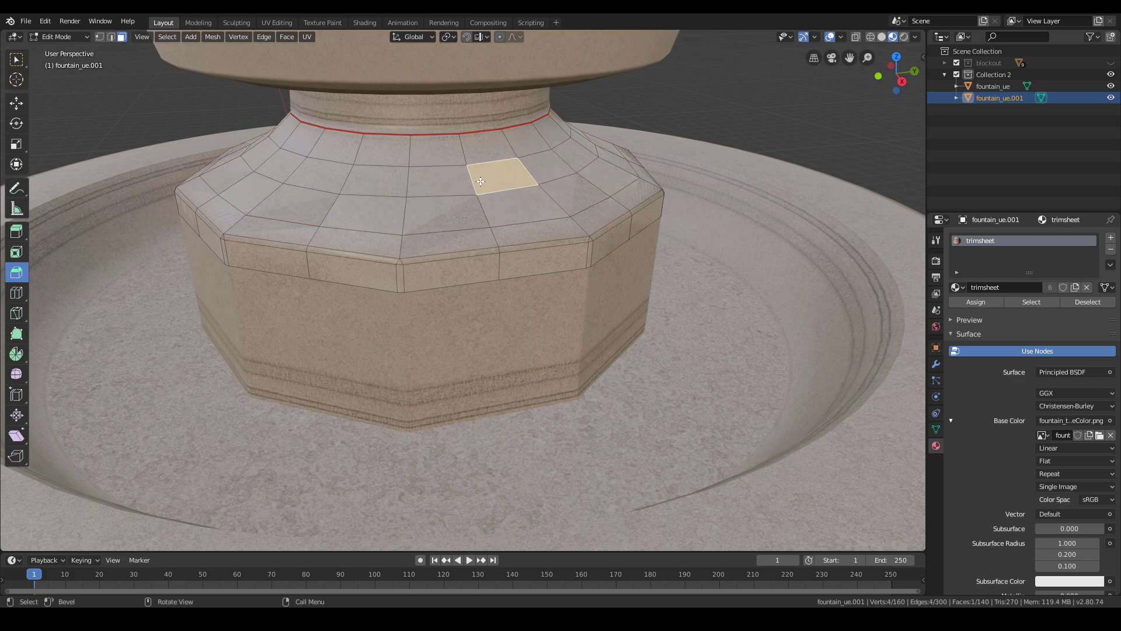
Delete all sloped faces above the upper cut using a see-through box selection in front view, leaving only the rim band
{"action": "key", "text": "KP_1"}
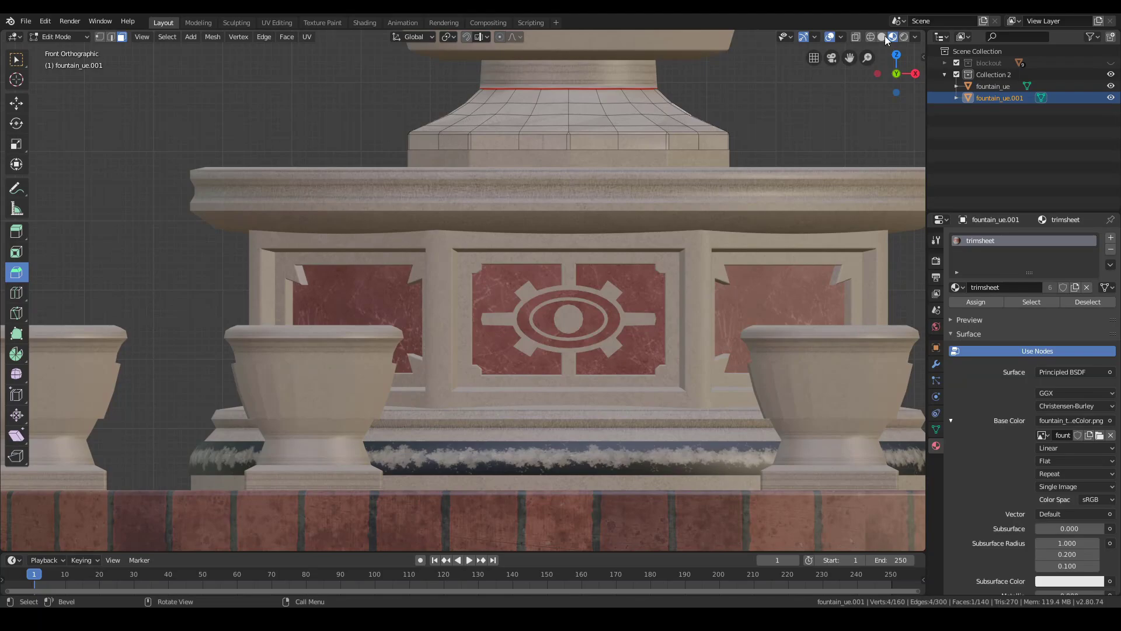
{"action": "left_click_drag", "start_coordinate": [353, 64], "coordinate": [770, 123]}
{"action": "key", "text": "x"}
{"action": "left_click", "coordinate": [774, 123]}
{"action": "middle_click_drag", "start_coordinate": [774, 123], "coordinate": [681, 180]}
{"action": "left_click", "coordinate": [856, 37]}
{"action": "scroll", "coordinate": [628, 249], "scroll_direction": "down", "scroll_amount": 3}
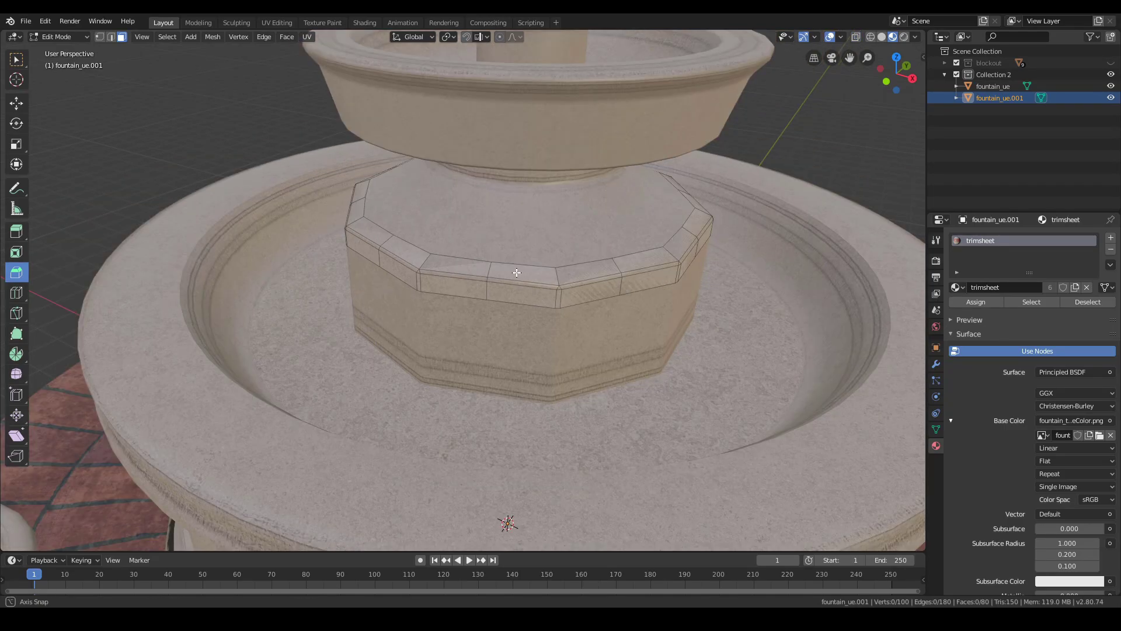
{"action": "scroll", "coordinate": [517, 272], "scroll_direction": "up", "scroll_amount": 3}
{"action": "key", "text": "Tab"}
{"action": "key", "text": "Tab"}
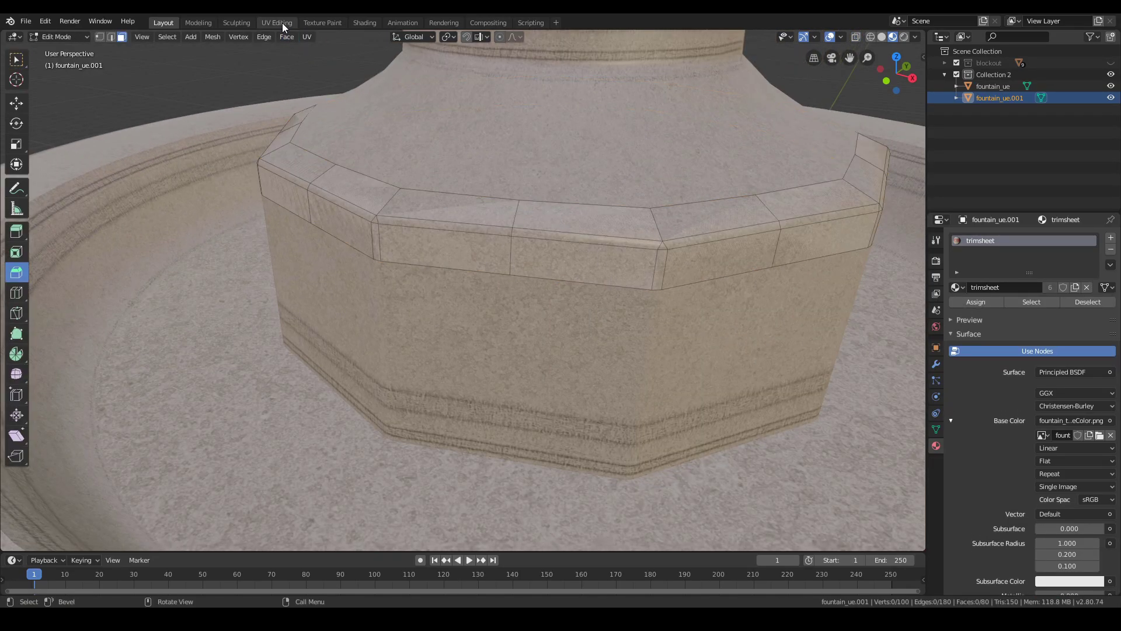
Move all of the rim band's UVs onto the grime strip along the trimsheet's upper edge
{"action": "left_click", "coordinate": [283, 27]}
{"action": "scroll", "coordinate": [677, 234], "scroll_direction": "up", "scroll_amount": 2}
{"action": "key", "text": "a"}
{"action": "scroll", "coordinate": [226, 362], "scroll_direction": "down", "scroll_amount": 3}
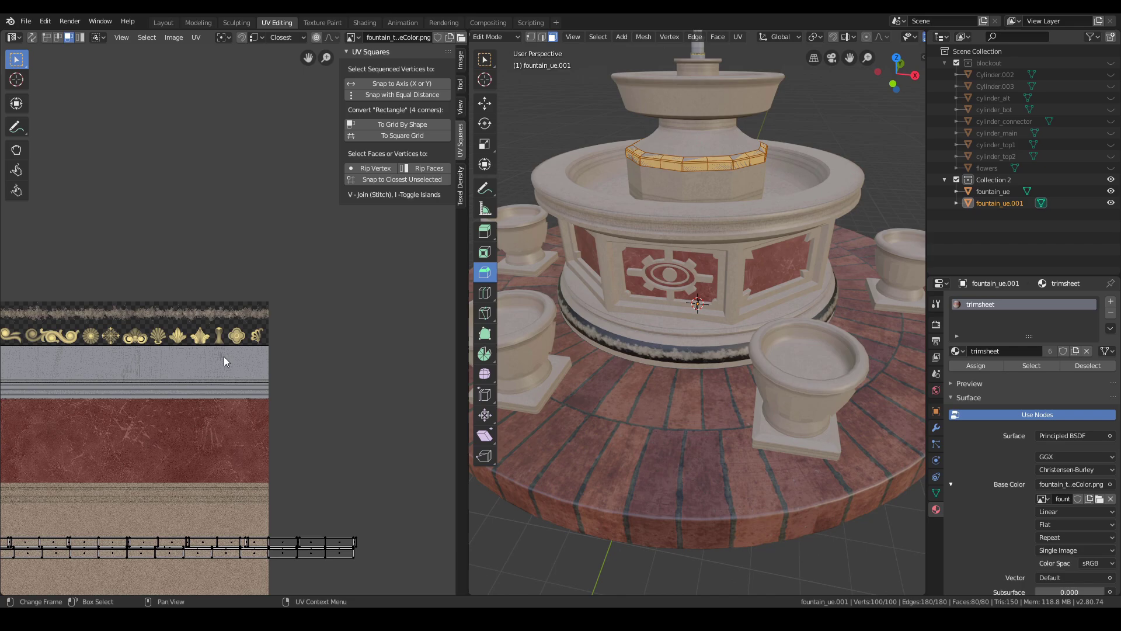
{"action": "key", "text": "a"}
{"action": "key", "text": "g"}
{"action": "left_click", "coordinate": [200, 203]}
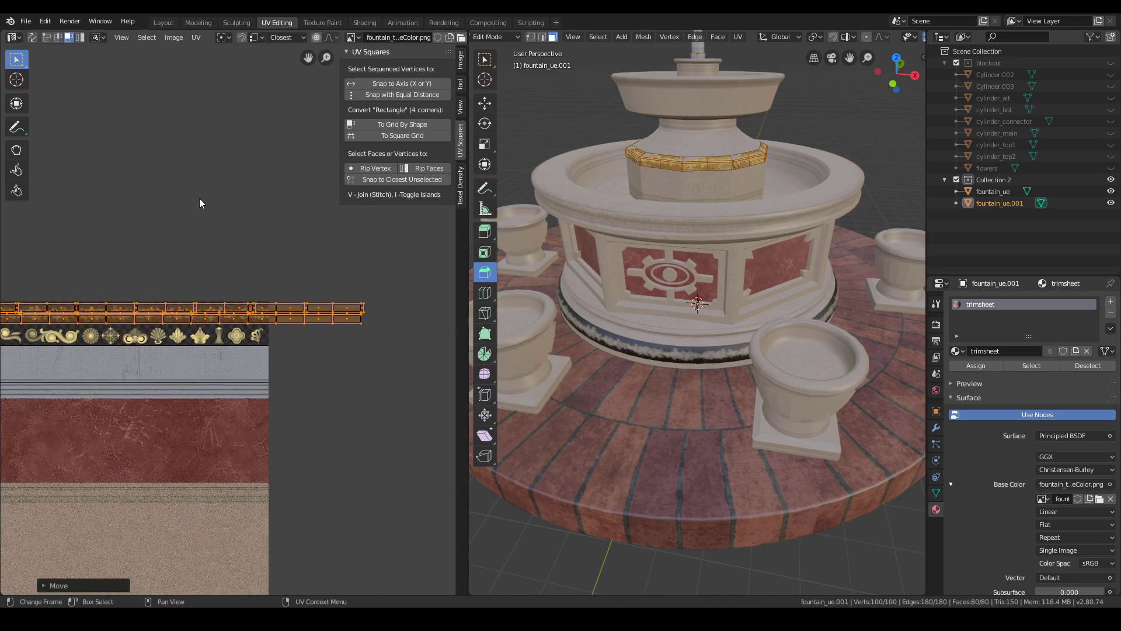
{"action": "scroll", "coordinate": [163, 297], "scroll_direction": "up", "scroll_amount": 4}
{"action": "scroll", "coordinate": [699, 241], "scroll_direction": "up", "scroll_amount": 5}
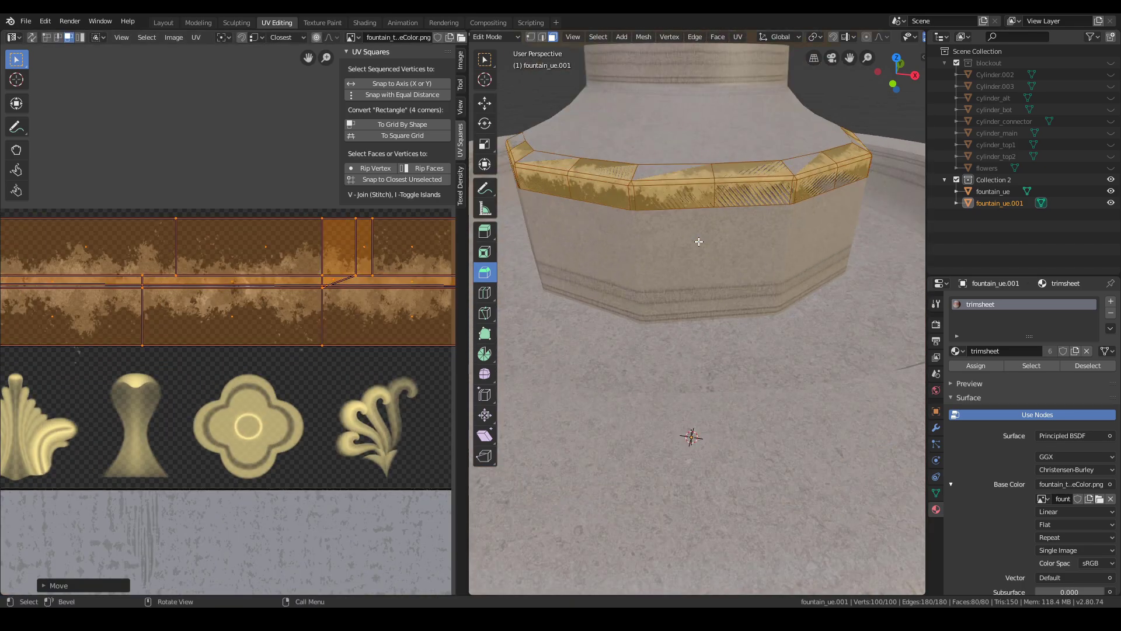
Scale the grime band up very slightly in Object Mode so it stands out from the pedestal rim
{"action": "key", "text": "Tab"}
{"action": "middle_click_drag", "start_coordinate": [691, 210], "coordinate": [761, 257]}
{"action": "scroll", "coordinate": [761, 257], "scroll_direction": "up", "scroll_amount": 2}
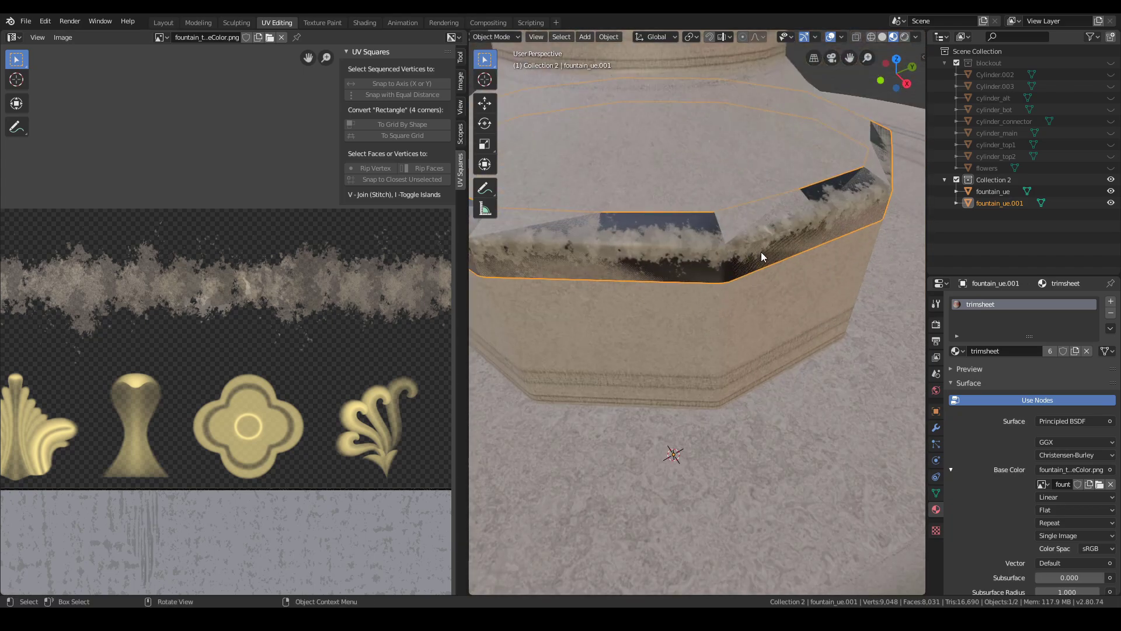
{"action": "key", "text": "Tab"}
{"action": "key", "text": "s"}
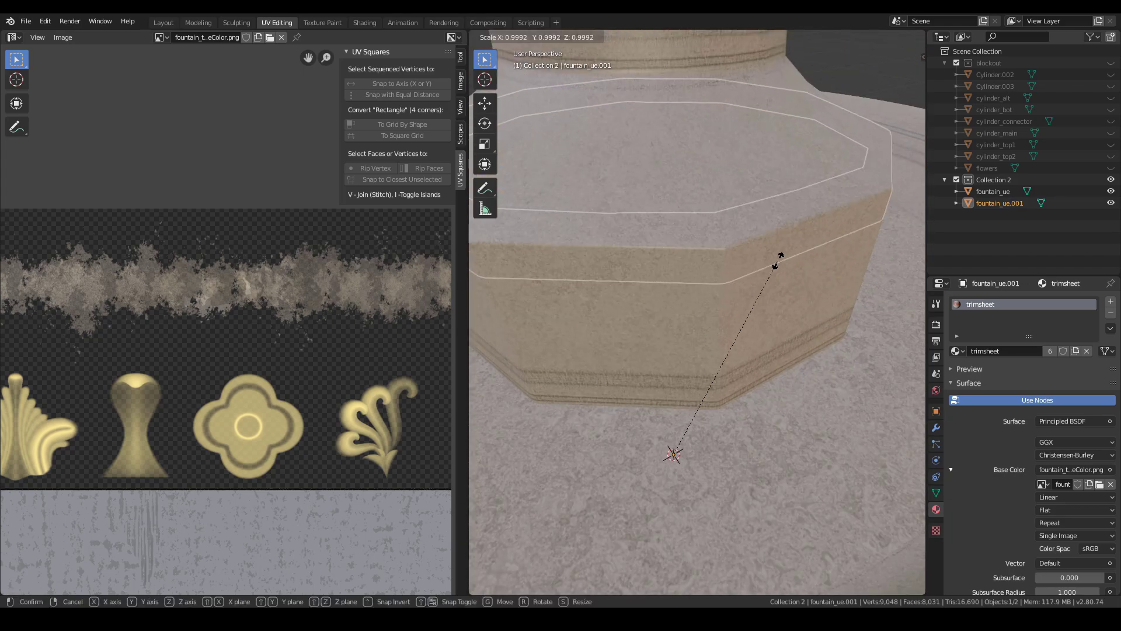
{"action": "left_click", "coordinate": [779, 261]}
{"action": "mouse_move", "coordinate": [779, 260]}
{"action": "middle_mouse_down"}
{"action": "mouse_move", "coordinate": [662, 265]}
{"action": "mouse_move", "coordinate": [482, 233]}
{"action": "mouse_move", "coordinate": [812, 257]}
{"action": "mouse_move", "coordinate": [758, 265]}
{"action": "mouse_move", "coordinate": [714, 240]}
{"action": "mouse_move", "coordinate": [664, 244]}
{"action": "mouse_move", "coordinate": [728, 264]}
{"action": "mouse_move", "coordinate": [766, 255]}
{"action": "middle_mouse_up"}
{"action": "scroll", "coordinate": [671, 257], "scroll_direction": "down", "scroll_amount": 4}
{"action": "scroll", "coordinate": [811, 257], "scroll_direction": "down", "scroll_amount": 4}
{"action": "scroll", "coordinate": [686, 363], "scroll_direction": "up", "scroll_amount": 5}
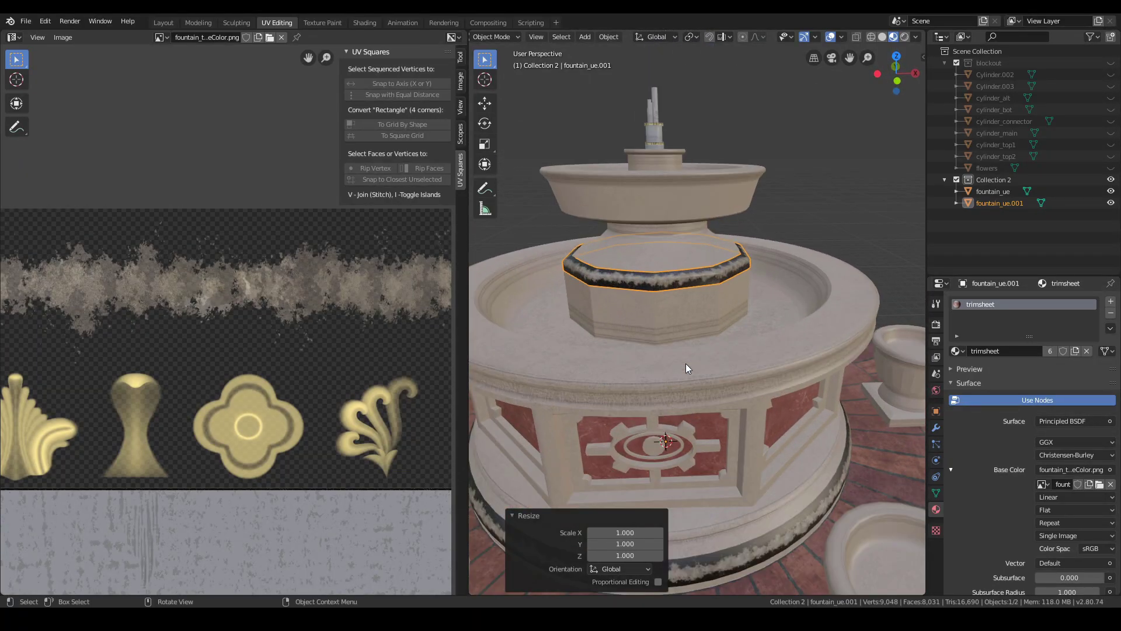
Select the main fountain together with the separate grime band object
{"action": "middle_click_drag", "start_coordinate": [685, 364], "coordinate": [761, 398]}
{"action": "scroll", "coordinate": [665, 379], "scroll_direction": "up", "scroll_amount": 4}
{"action": "key", "text": "Tab"}
{"action": "key", "text": "Tab"}
{"action": "scroll", "coordinate": [640, 298], "scroll_direction": "down", "scroll_amount": 5}
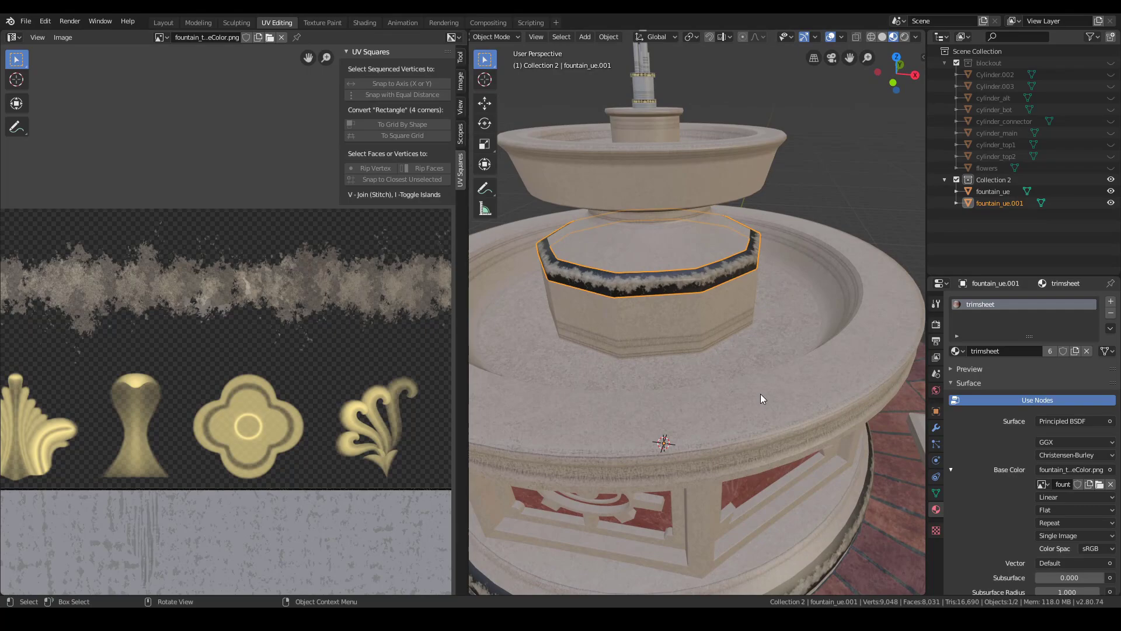
{"action": "left_click", "coordinate": [761, 394]}
{"action": "key", "text": "Tab"}
{"action": "middle_click_drag", "start_coordinate": [789, 432], "coordinate": [728, 386]}
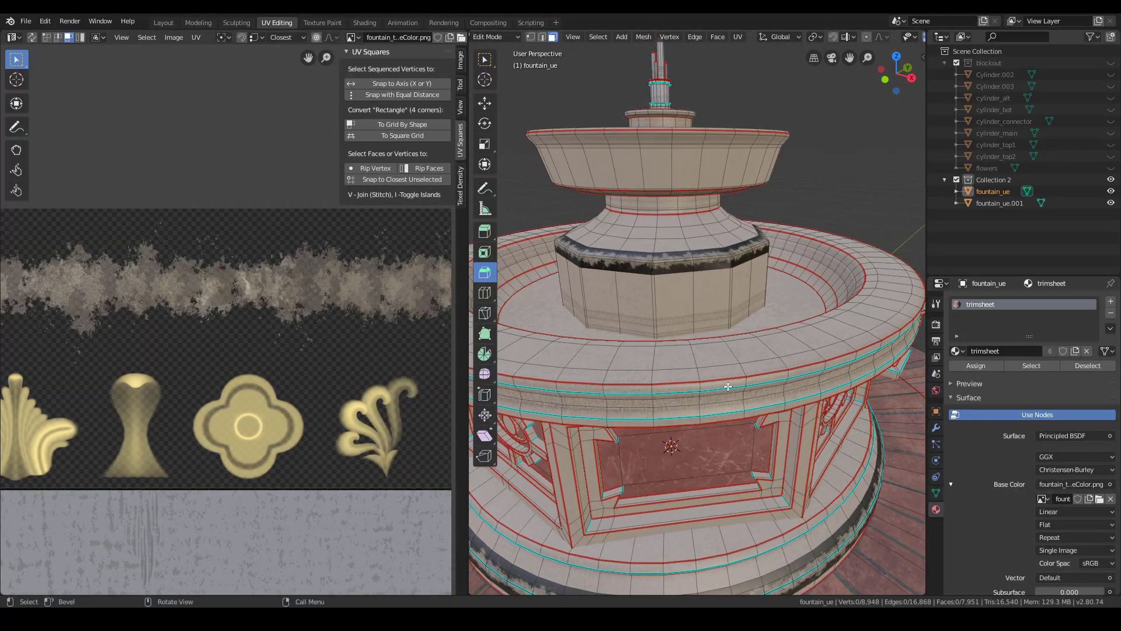
{"action": "key", "text": "Tab"}
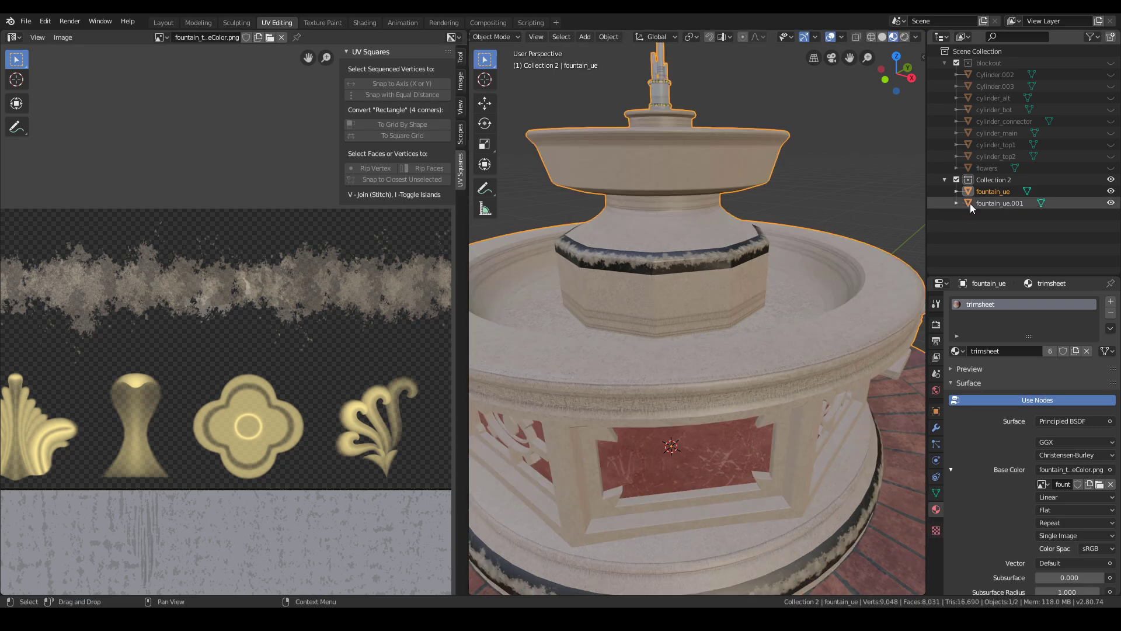
{"action": "left_click", "coordinate": [1000, 203], "text": "ctrl"}
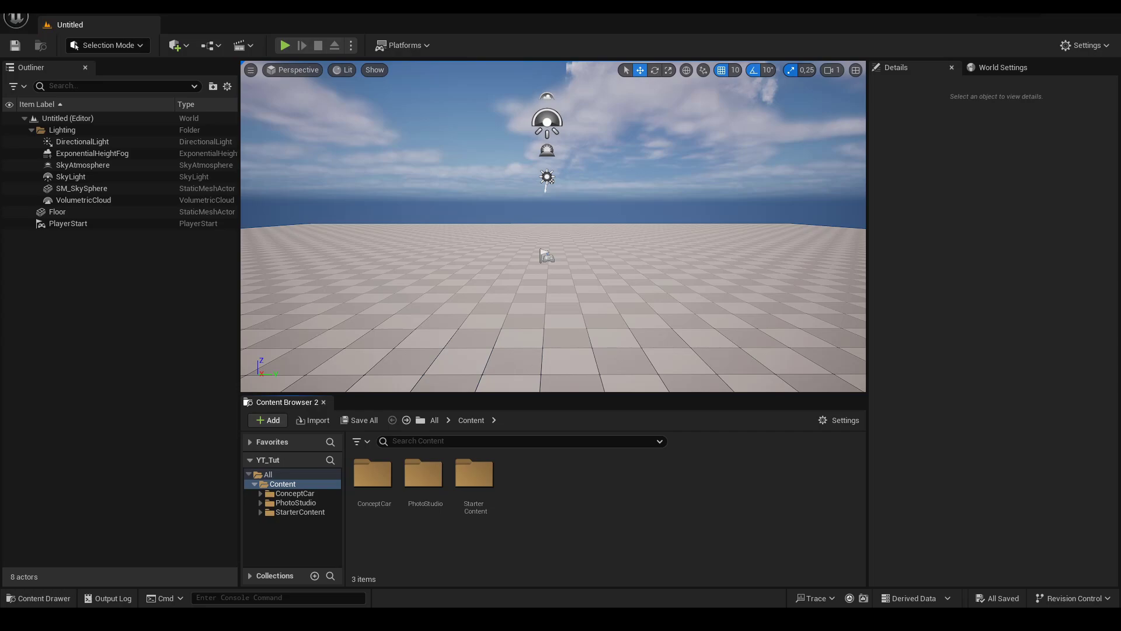
Switch to Unreal Engine, create a folder named Fountain in Content, and import all of the fountain_tutorial FBX into it
{"action": "right_click", "coordinate": [596, 523]}
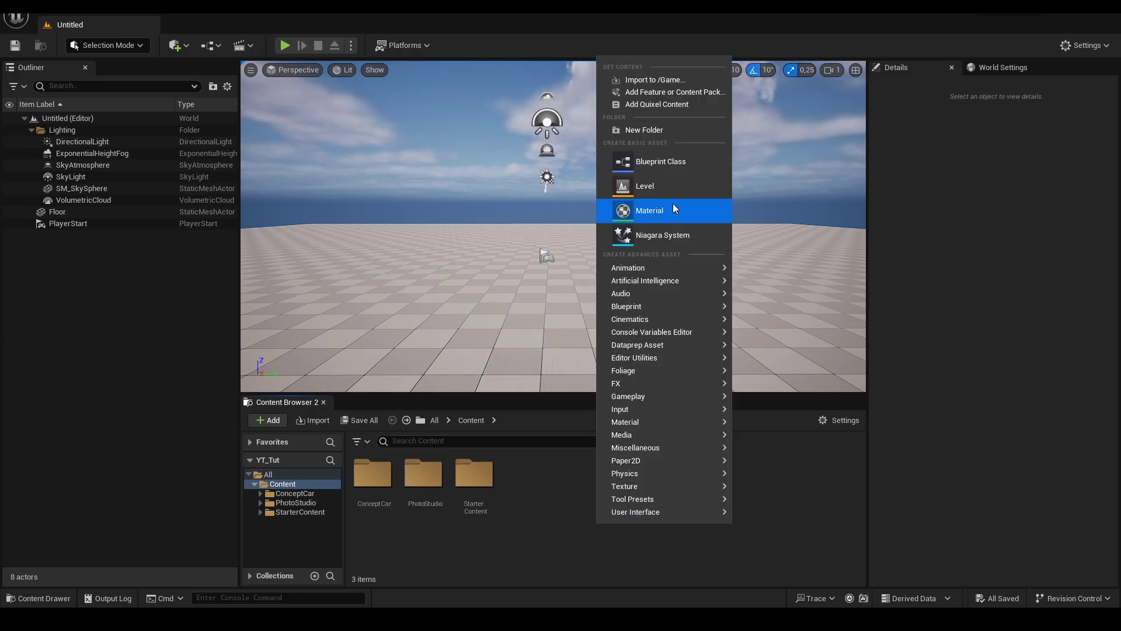
{"action": "left_click", "coordinate": [670, 127]}
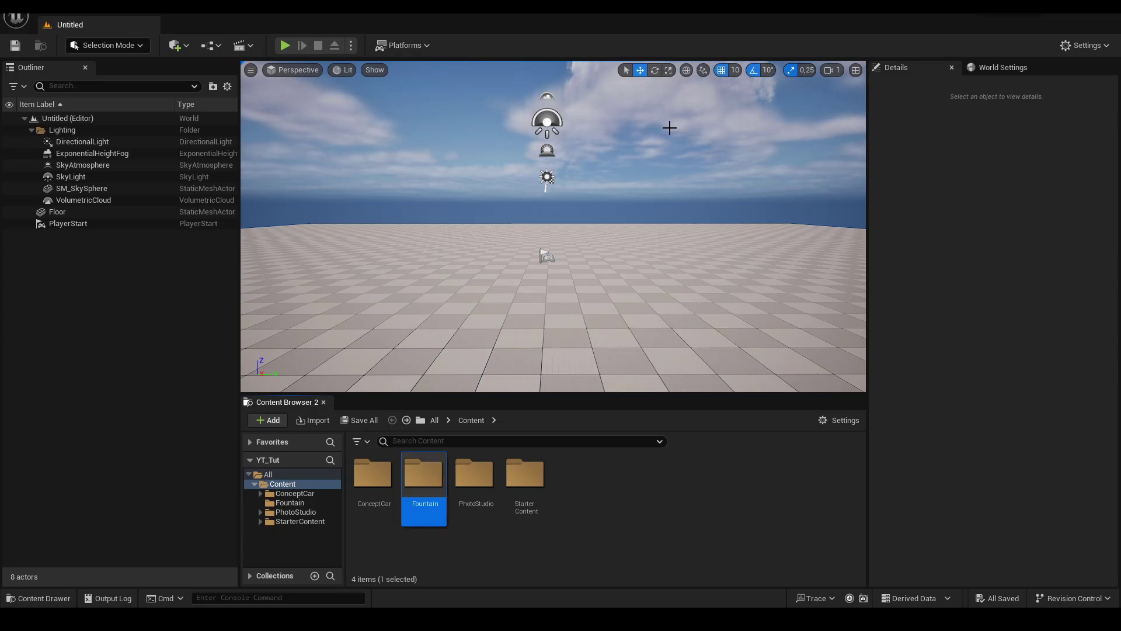
{"action": "key", "text": "Return"}
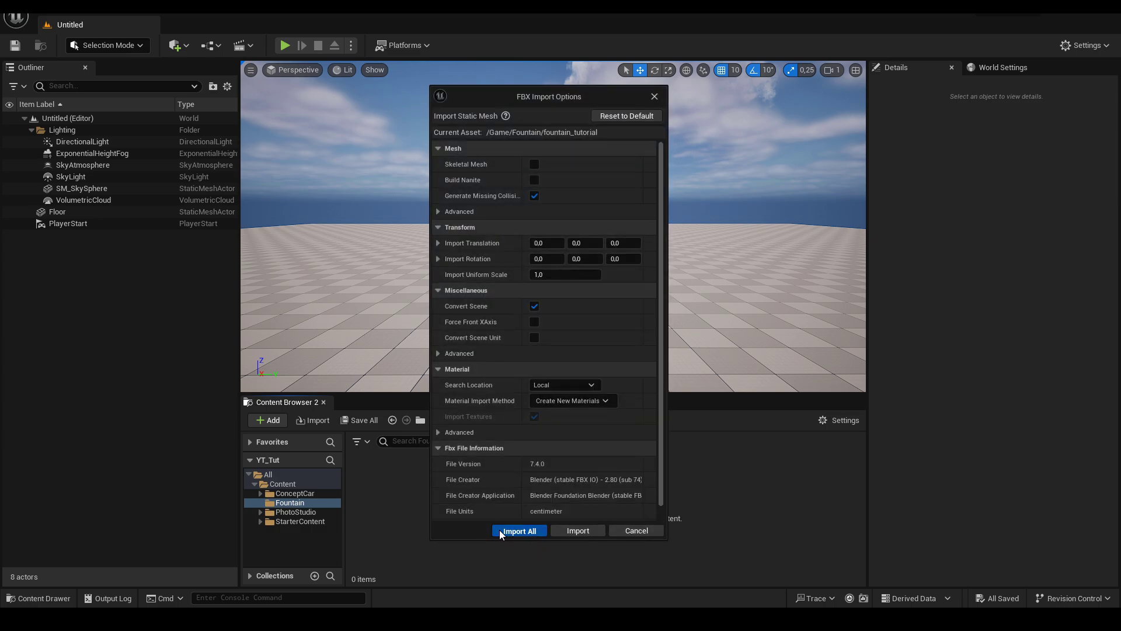
{"action": "left_click", "coordinate": [502, 533]}
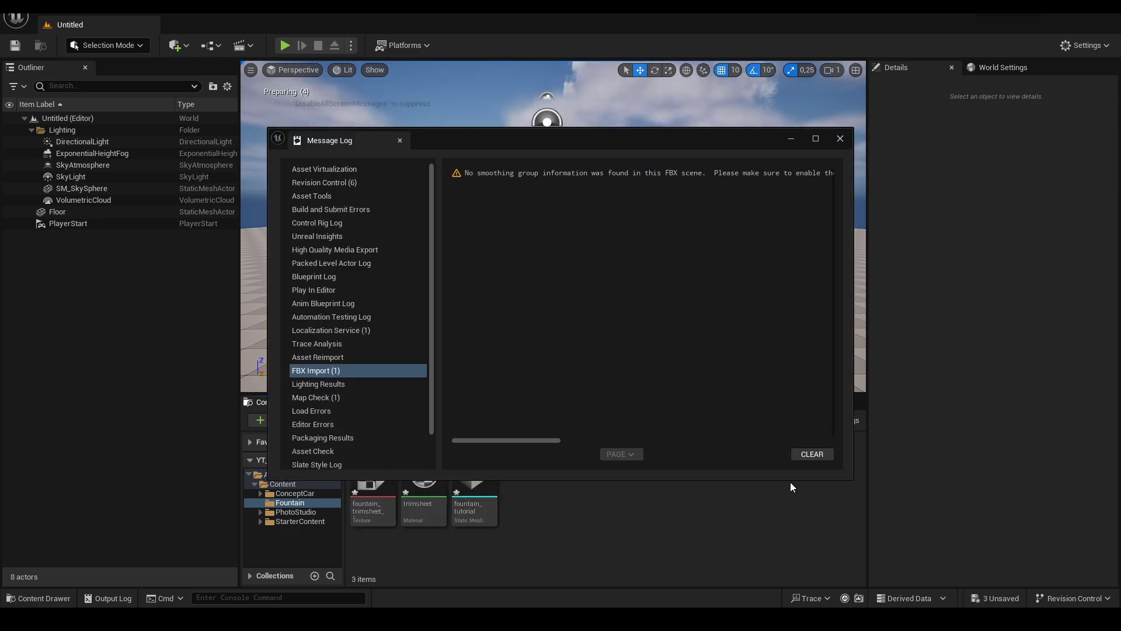
{"action": "left_click", "coordinate": [841, 139]}
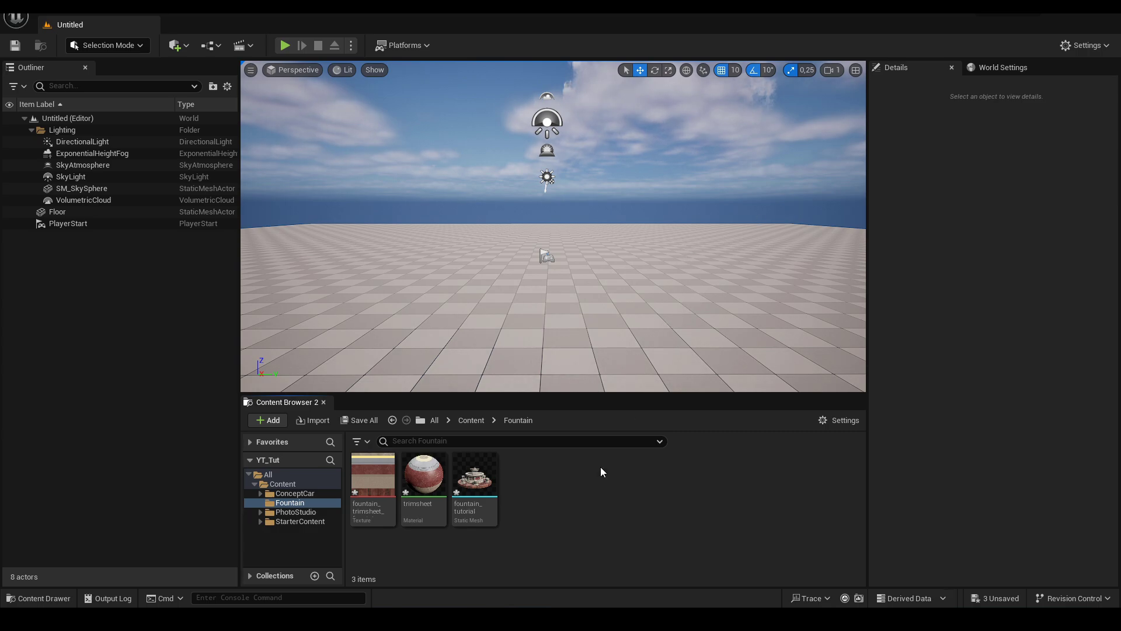
Force-delete the texture imported with the mesh and bring in the three trimsheet textures, accepting the normal map import
{"action": "left_click", "coordinate": [376, 479]}
{"action": "key", "text": "Delete"}
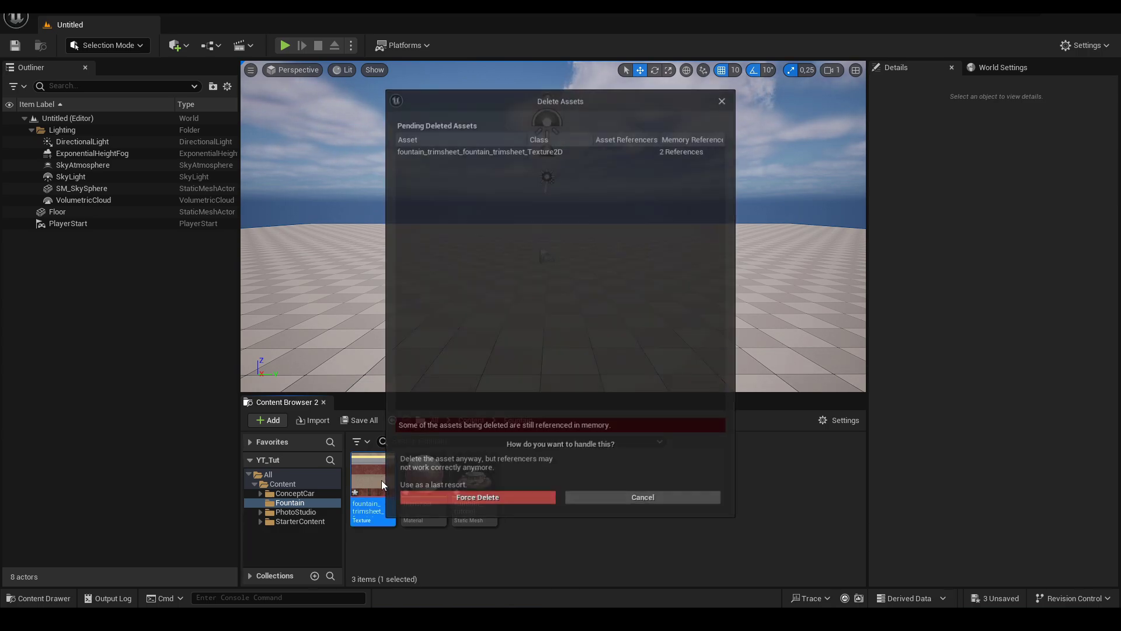
{"action": "left_click", "coordinate": [496, 500]}
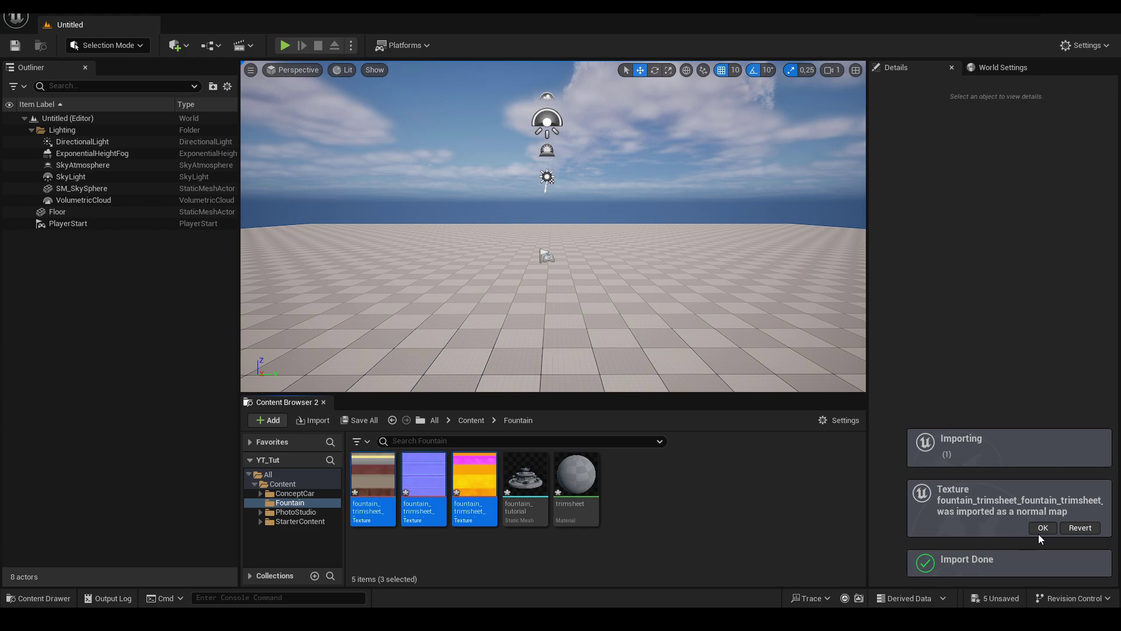
{"action": "left_click", "coordinate": [1043, 528]}
{"action": "left_click", "coordinate": [724, 491]}
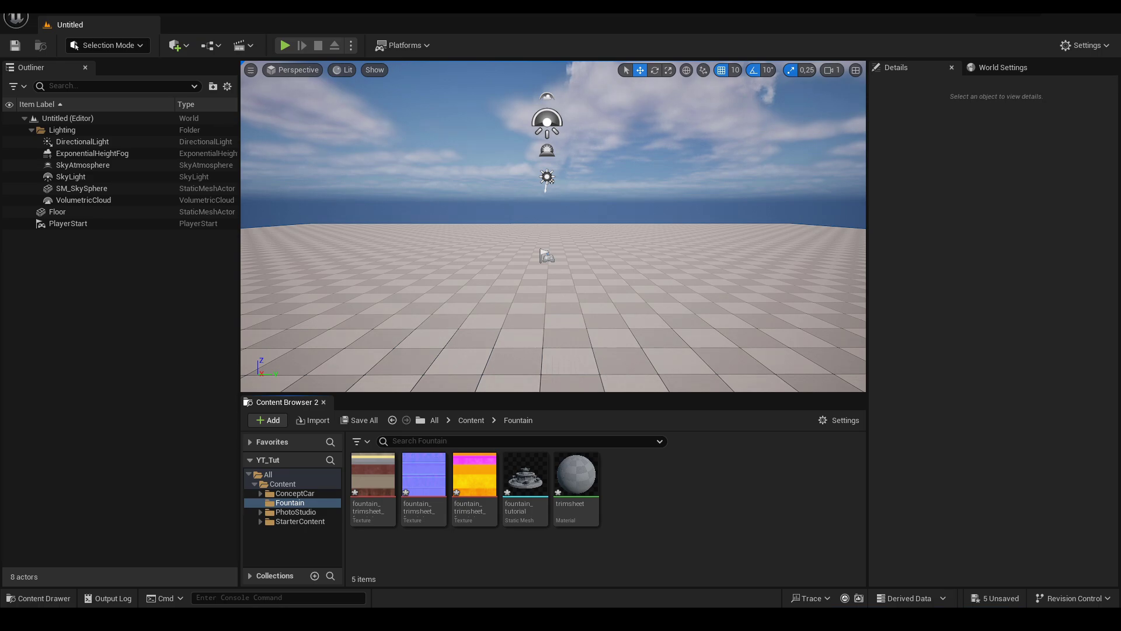
Open the trimsheet material and delete its broken Texture Sample node
{"action": "double_click", "coordinate": [577, 476]}
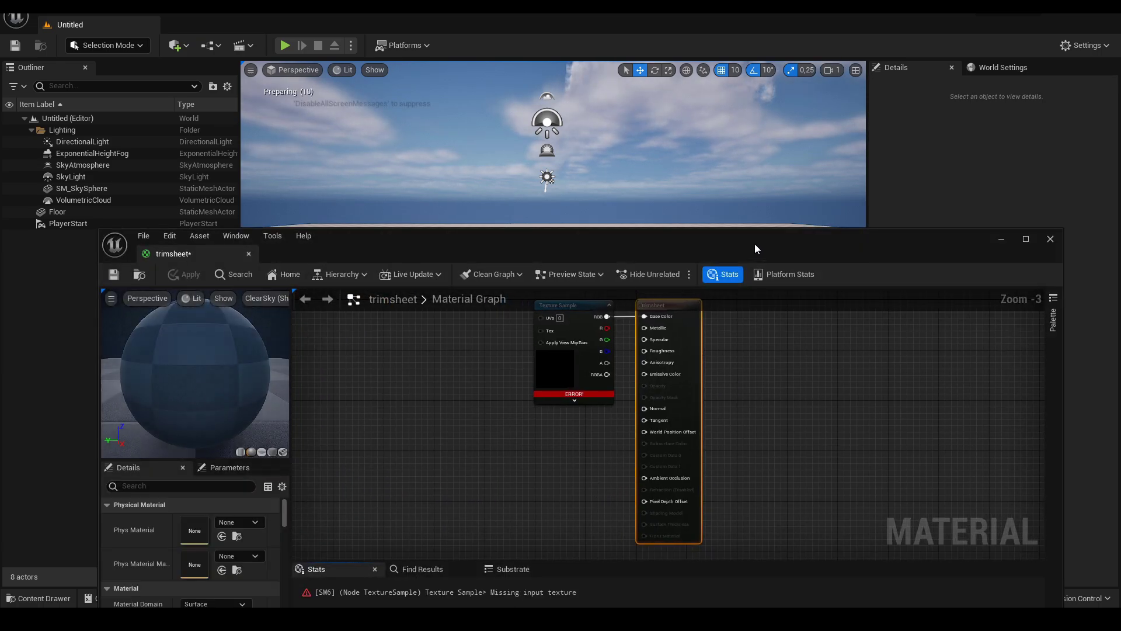
{"action": "left_click_drag", "start_coordinate": [754, 243], "coordinate": [733, 78]}
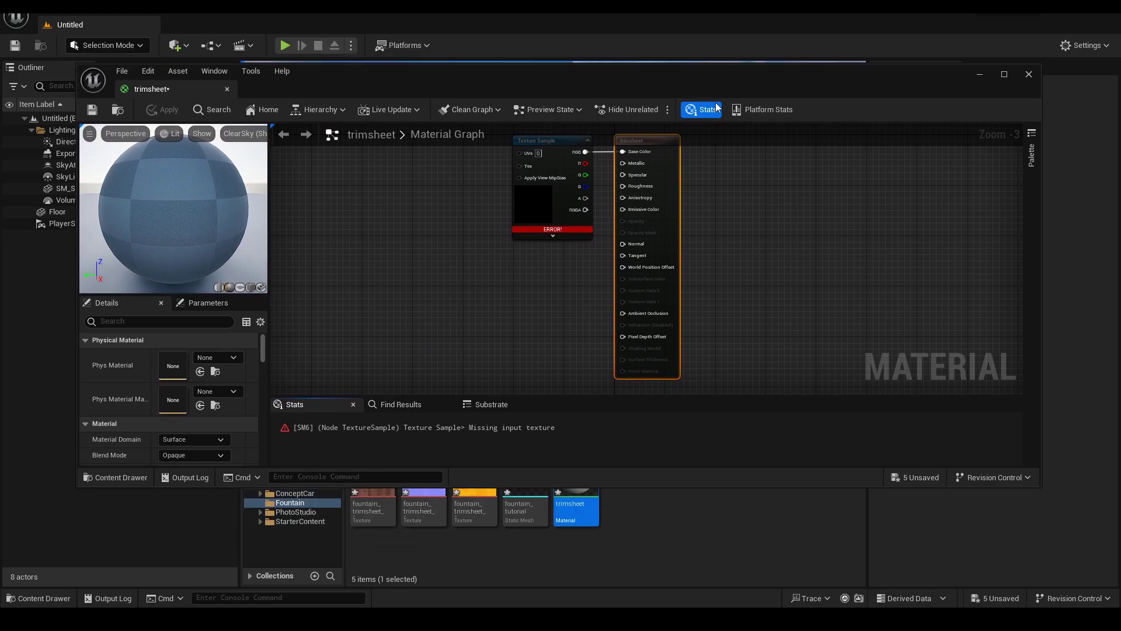
{"action": "left_click", "coordinate": [563, 193]}
{"action": "key", "text": "Delete"}
Add the three trimsheet textures to the material graph, wiring the color texture to Base Color and the normal map to Normal
{"action": "left_click", "coordinate": [373, 507]}
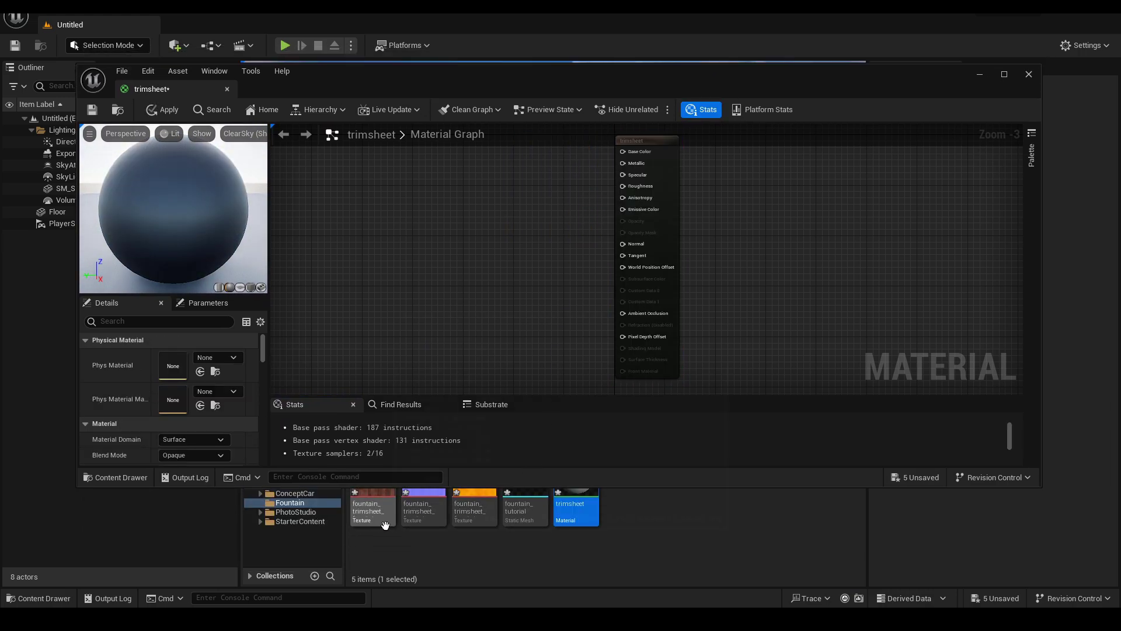
{"action": "left_click", "coordinate": [474, 507], "text": "shift"}
{"action": "left_click_drag", "start_coordinate": [474, 507], "coordinate": [505, 144]}
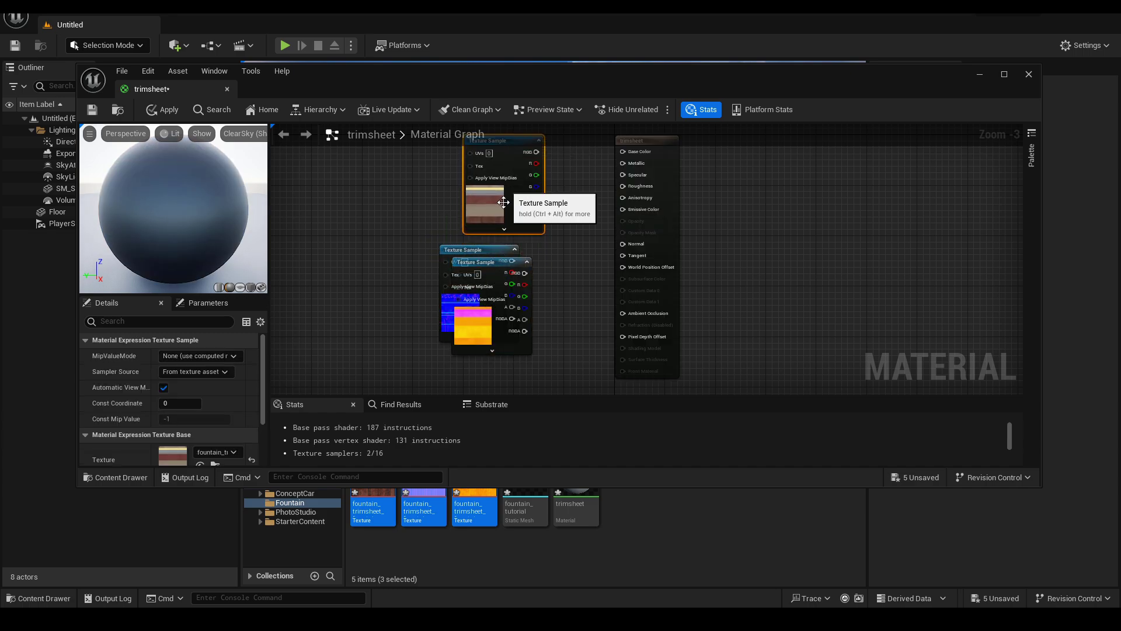
{"action": "left_click_drag", "start_coordinate": [496, 251], "coordinate": [522, 342]}
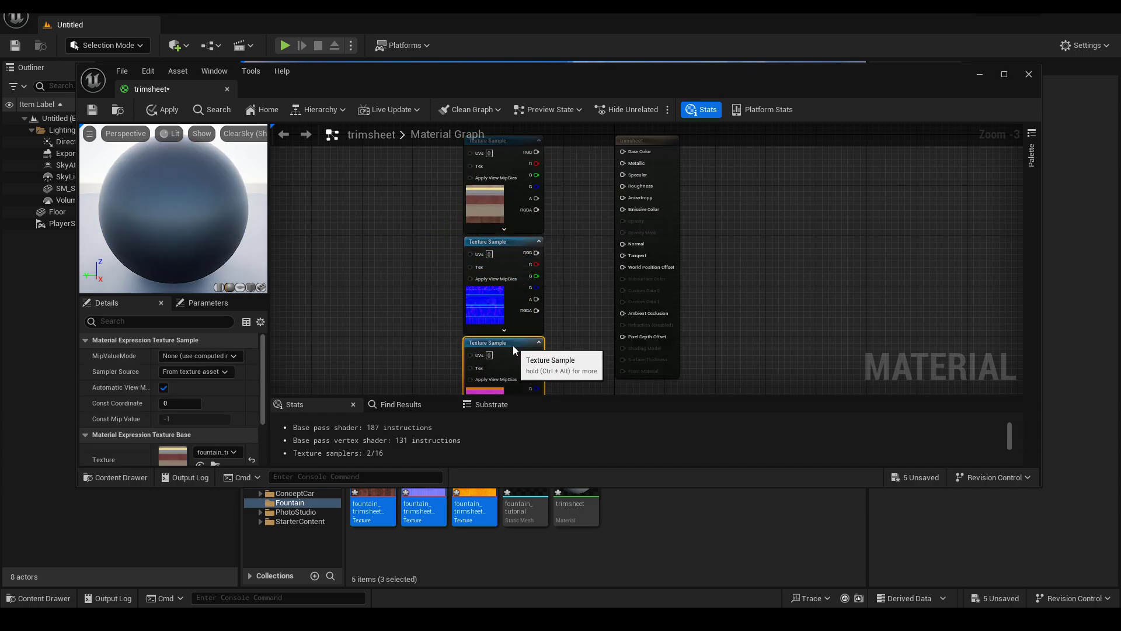
{"action": "left_click_drag", "start_coordinate": [536, 152], "coordinate": [618, 158]}
{"action": "left_click_drag", "start_coordinate": [536, 252], "coordinate": [622, 244]}
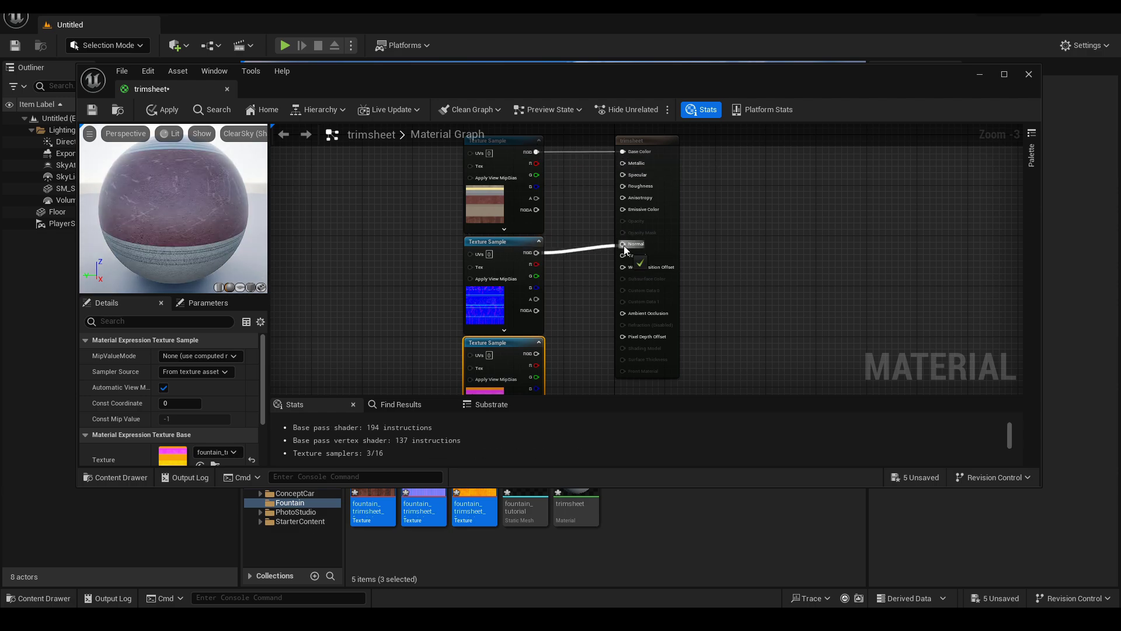
Connect the packed texture's red, green and blue channels to Ambient Occlusion, Roughness and Metallic, and apply the material
{"action": "right_click_drag", "start_coordinate": [581, 326], "coordinate": [582, 270]}
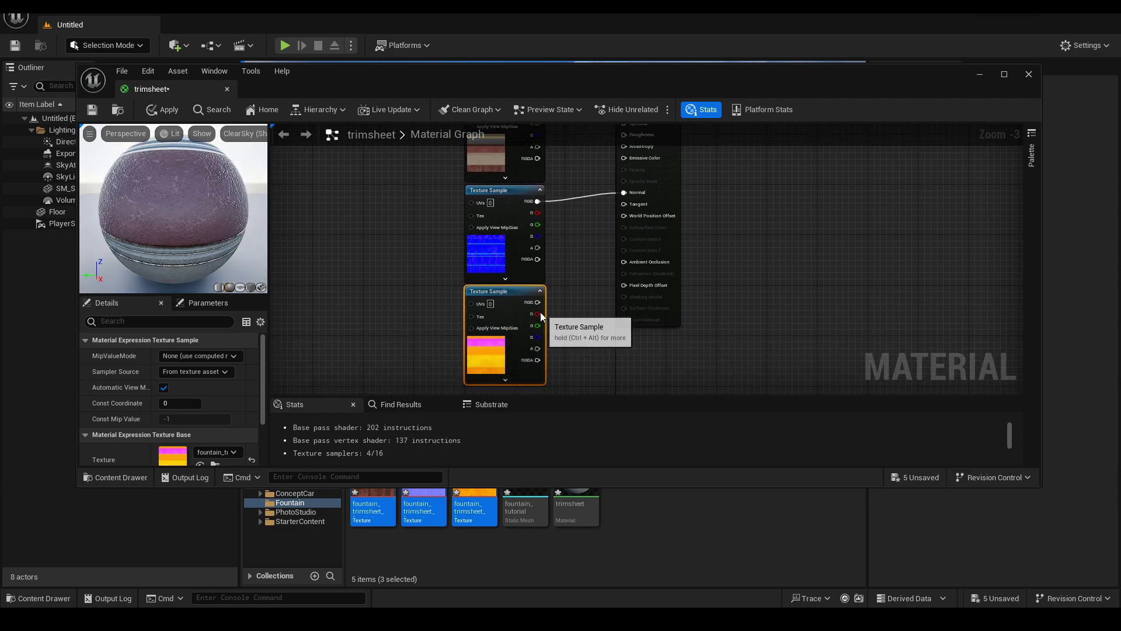
{"action": "left_click_drag", "start_coordinate": [627, 266], "coordinate": [624, 263]}
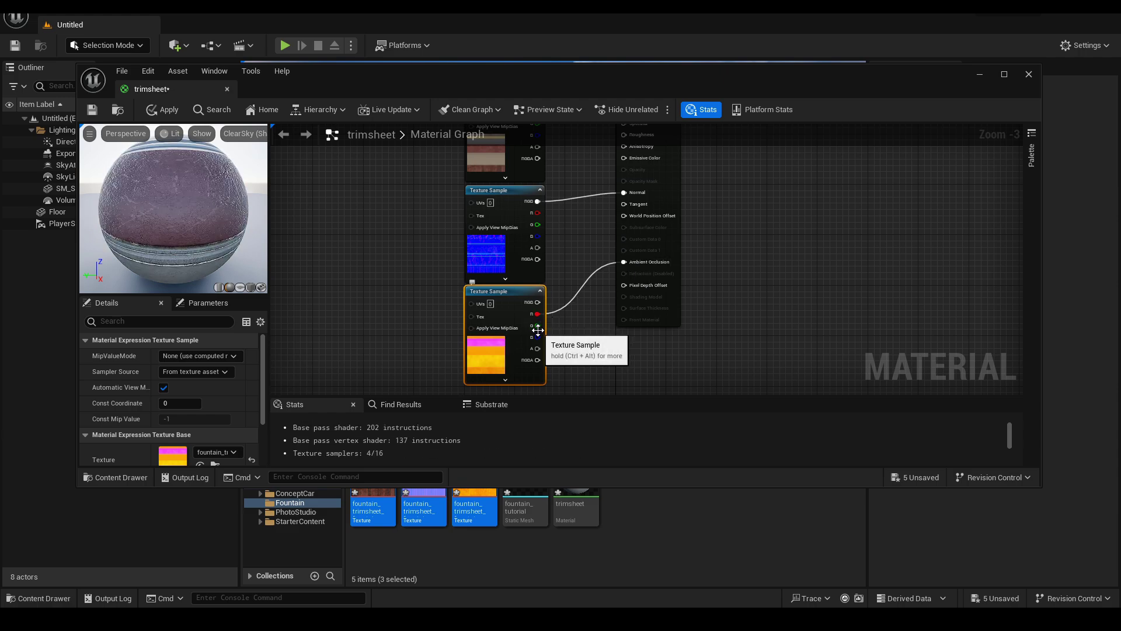
{"action": "left_click_drag", "start_coordinate": [537, 337], "coordinate": [596, 218]}
{"action": "left_click", "coordinate": [593, 177]}
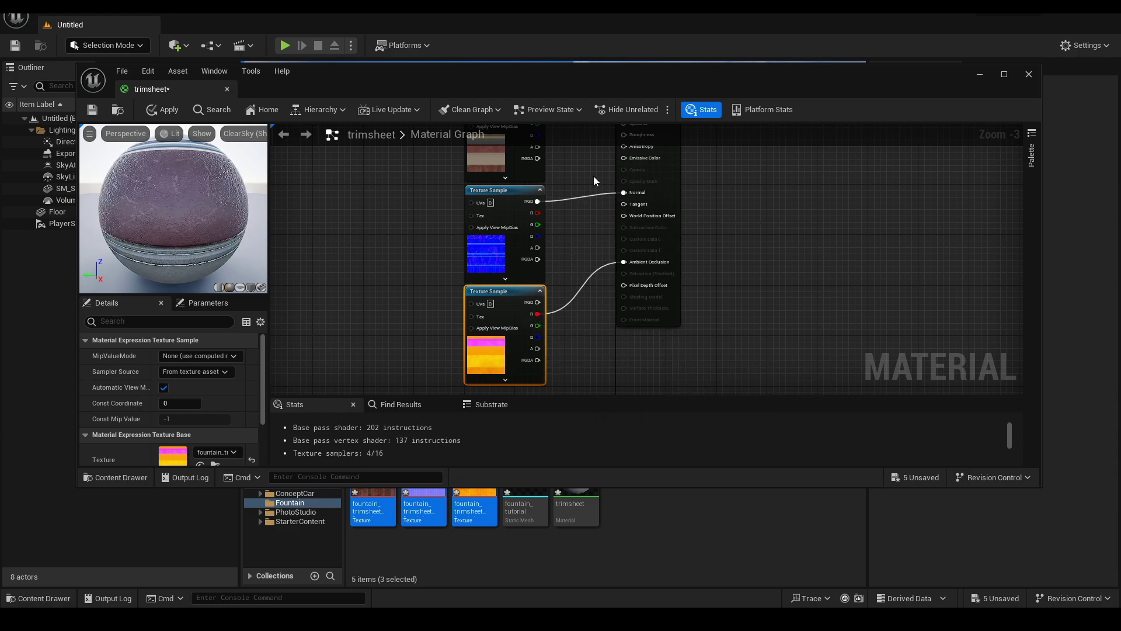
{"action": "right_click_drag", "start_coordinate": [586, 177], "coordinate": [588, 222]}
{"action": "right_click_drag", "start_coordinate": [569, 319], "coordinate": [569, 314]}
{"action": "left_click_drag", "start_coordinate": [543, 366], "coordinate": [631, 175]}
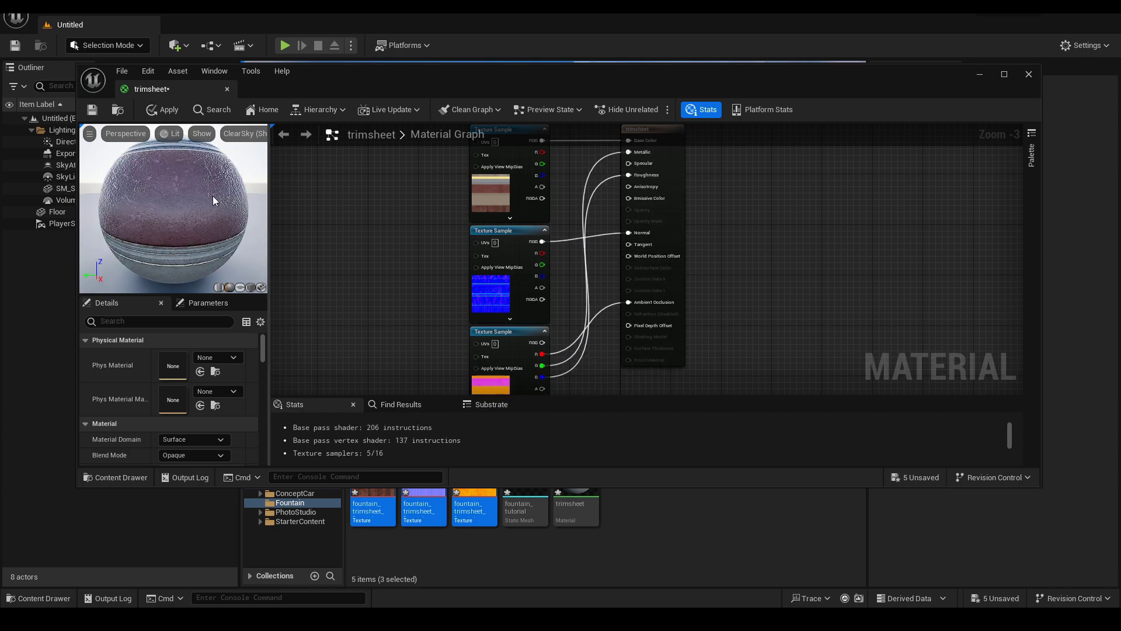
{"action": "mouse_move", "coordinate": [213, 200]}
{"action": "left_mouse_down"}
{"action": "mouse_move", "coordinate": [213, 149]}
{"action": "mouse_move", "coordinate": [213, 204]}
{"action": "left_mouse_up"}
{"action": "left_click", "coordinate": [158, 110]}
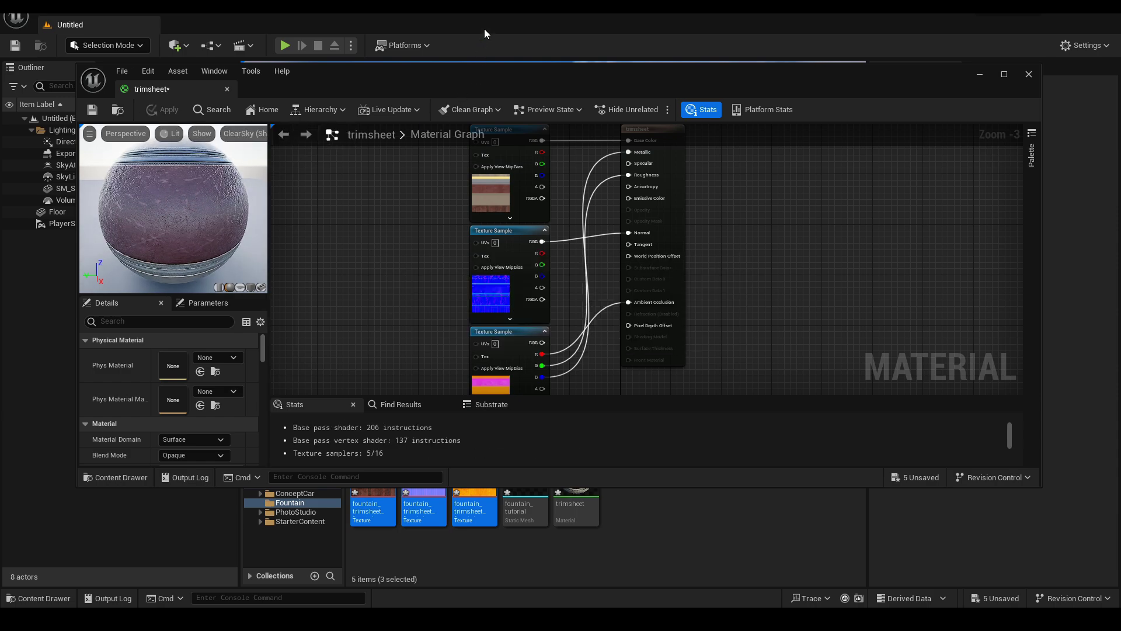
Place the fountain_tutorial mesh in the level and set its X location to 0
{"action": "left_click", "coordinate": [980, 74]}
{"action": "left_click_drag", "start_coordinate": [525, 476], "coordinate": [546, 278]}
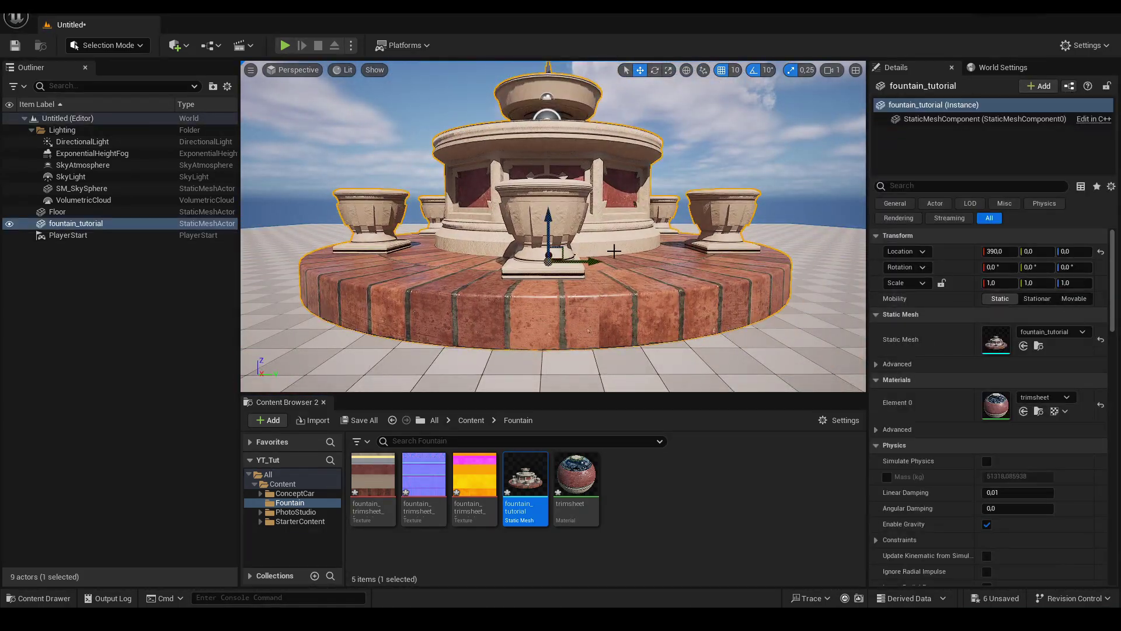
{"action": "key", "text": "f"}
{"action": "right_click_drag", "start_coordinate": [656, 230], "coordinate": [684, 263]}
{"action": "key", "text": "Return"}
Save the trimsheet material and set its Blend Mode to Masked
{"action": "right_click_drag", "start_coordinate": [697, 369], "coordinate": [663, 346]}
{"action": "key", "text": "w"}
{"action": "right_click_drag", "start_coordinate": [794, 371], "coordinate": [794, 371]}
{"action": "scroll", "coordinate": [795, 371], "scroll_direction": "down", "scroll_amount": 2}
{"action": "key", "text": "s"}
{"action": "double_click", "coordinate": [583, 477]}
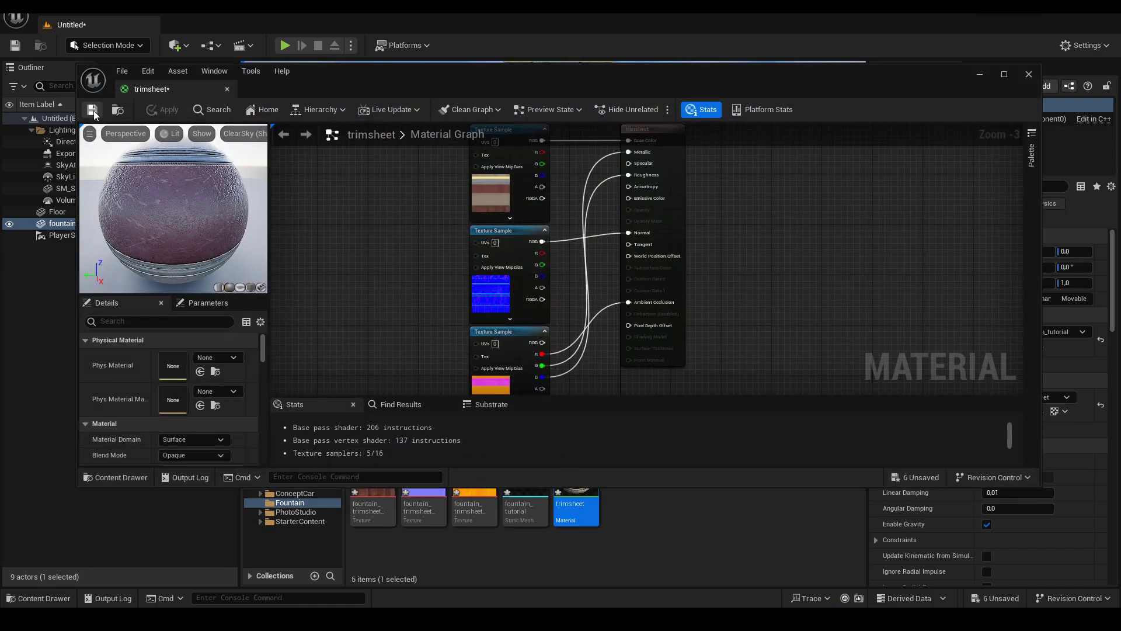
{"action": "left_click", "coordinate": [92, 110]}
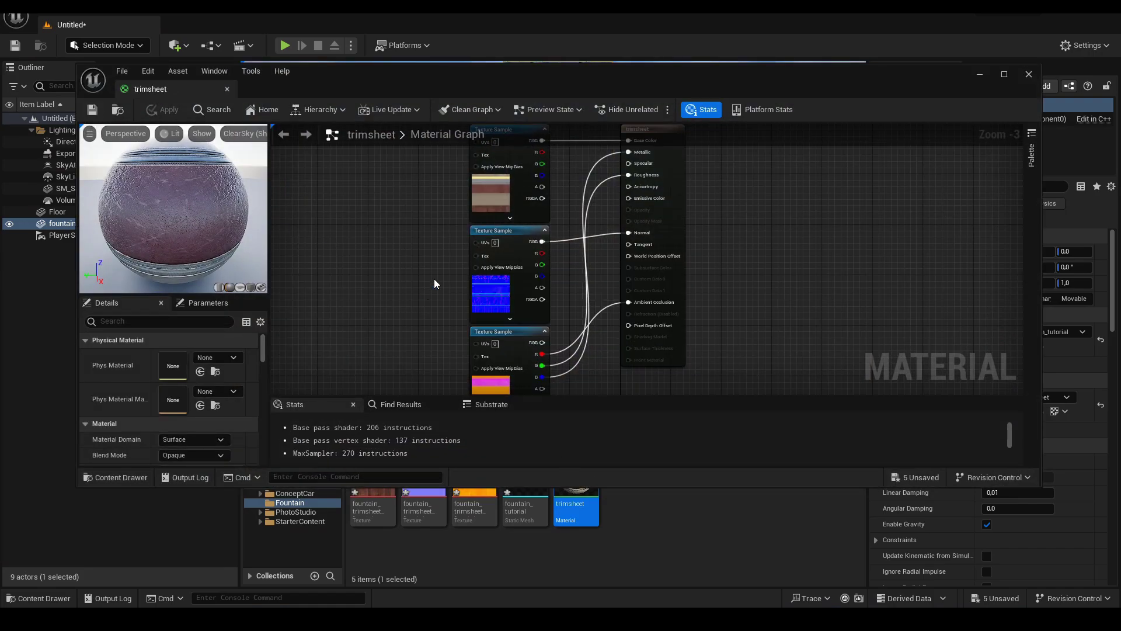
{"action": "scroll", "coordinate": [218, 390], "scroll_direction": "down", "scroll_amount": 3}
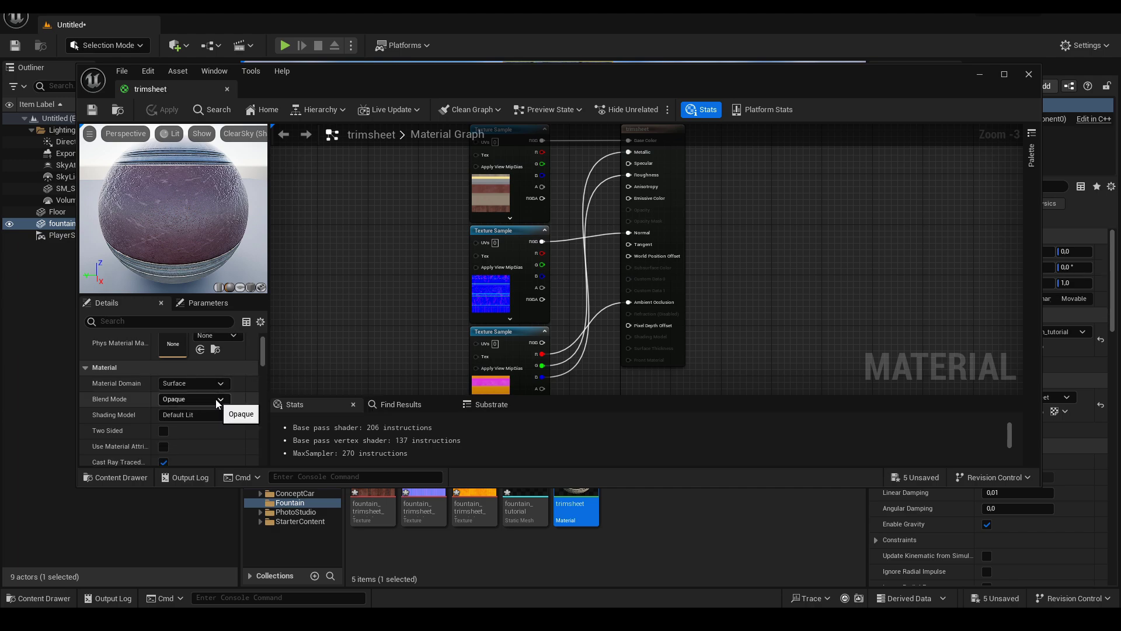
{"action": "left_click", "coordinate": [218, 399]}
{"action": "left_click", "coordinate": [196, 419]}
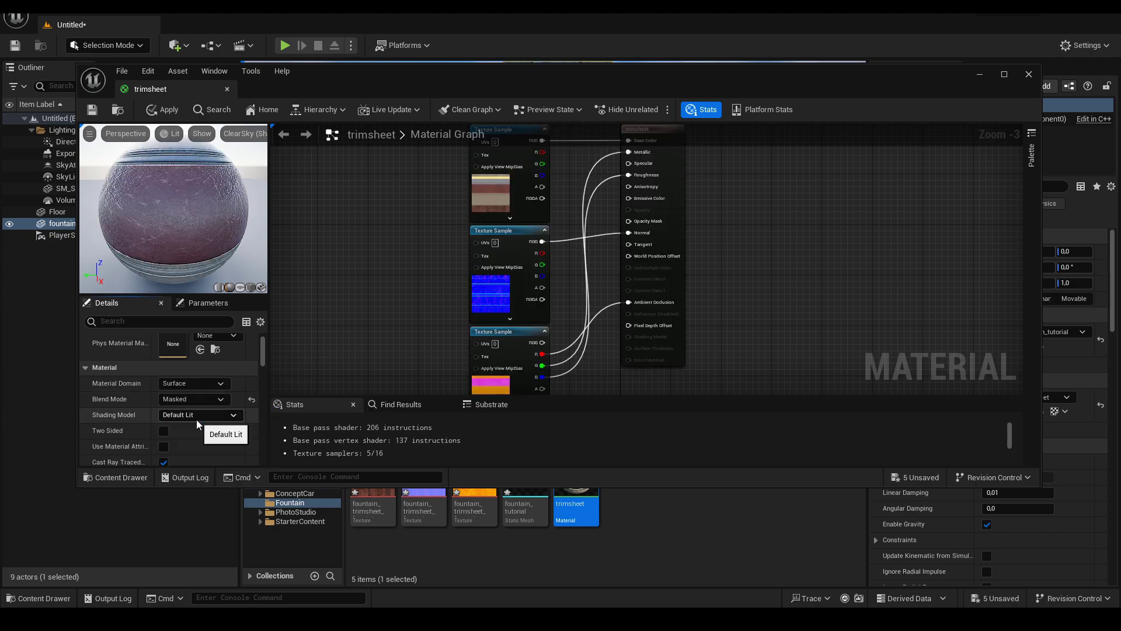
Connect the color texture's alpha channel to Opacity Mask, then apply and save the trimsheet material
{"action": "scroll", "coordinate": [231, 443], "scroll_direction": "down", "scroll_amount": 2}
{"action": "scroll", "coordinate": [231, 442], "scroll_direction": "down", "scroll_amount": 12}
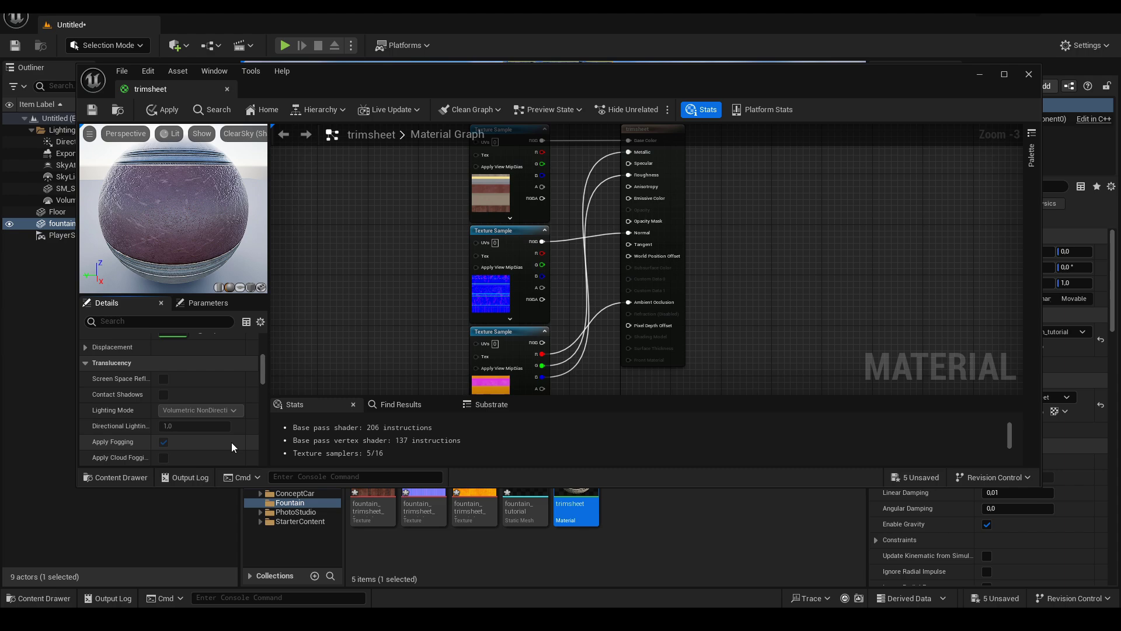
{"action": "scroll", "coordinate": [233, 439], "scroll_direction": "down", "scroll_amount": 15}
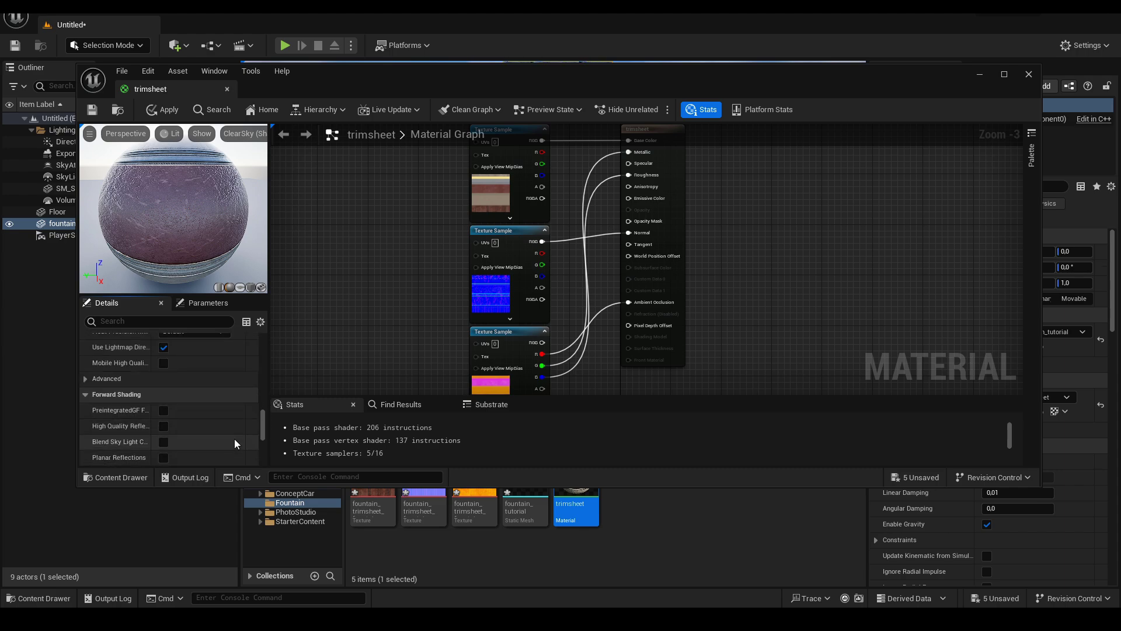
{"action": "scroll", "coordinate": [233, 439], "scroll_direction": "up", "scroll_amount": 20}
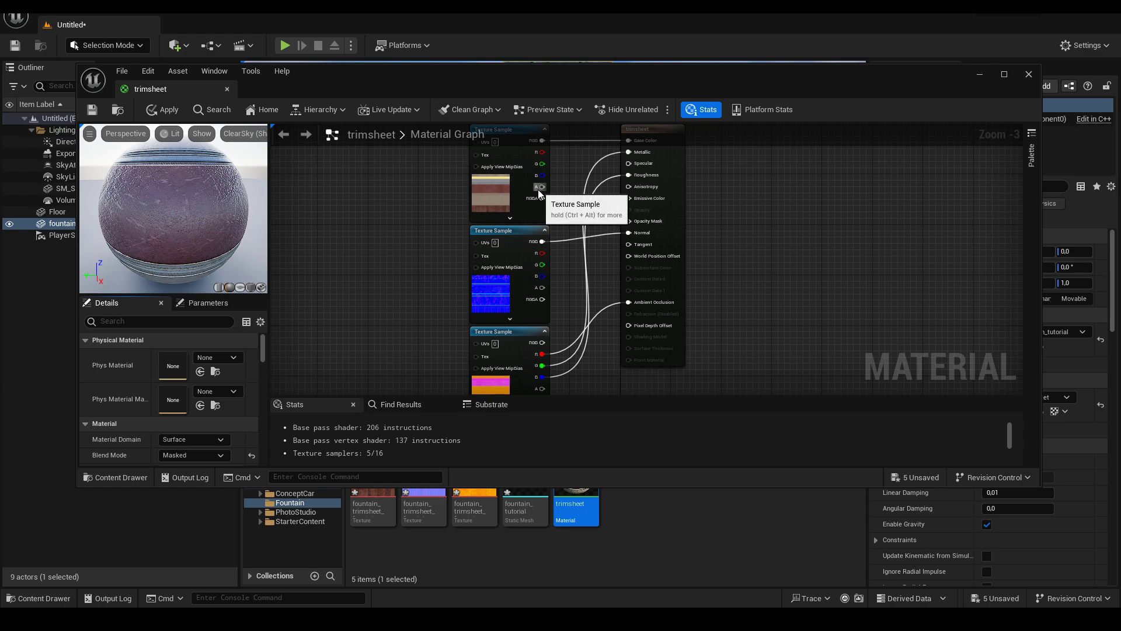
{"action": "left_click_drag", "start_coordinate": [538, 189], "coordinate": [630, 219]}
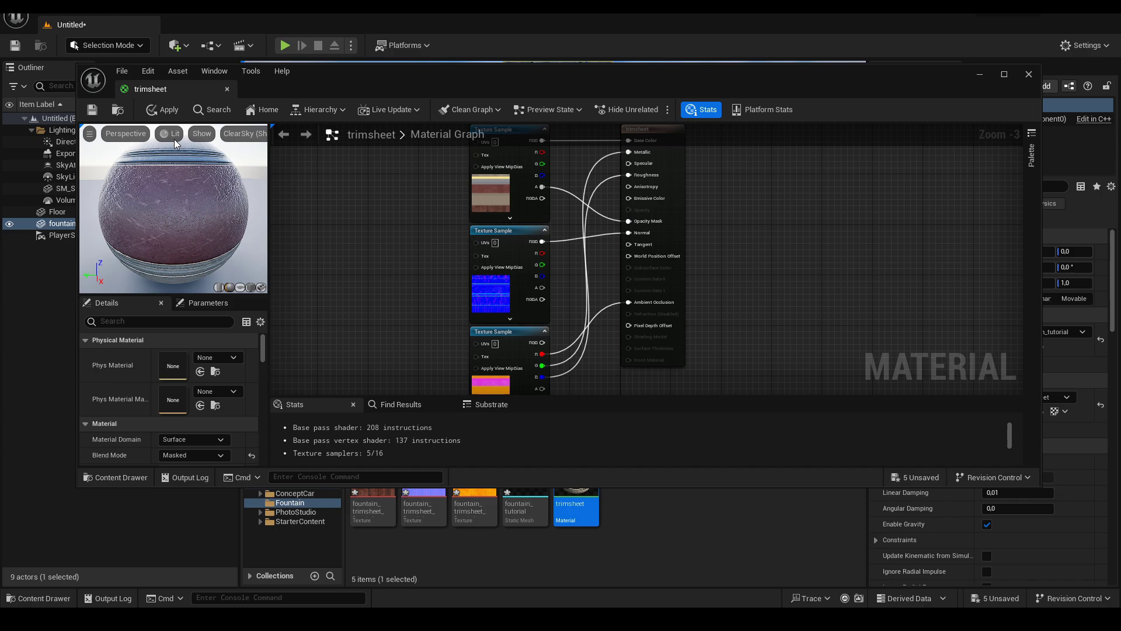
{"action": "left_click", "coordinate": [160, 110]}
{"action": "left_click", "coordinate": [93, 112]}
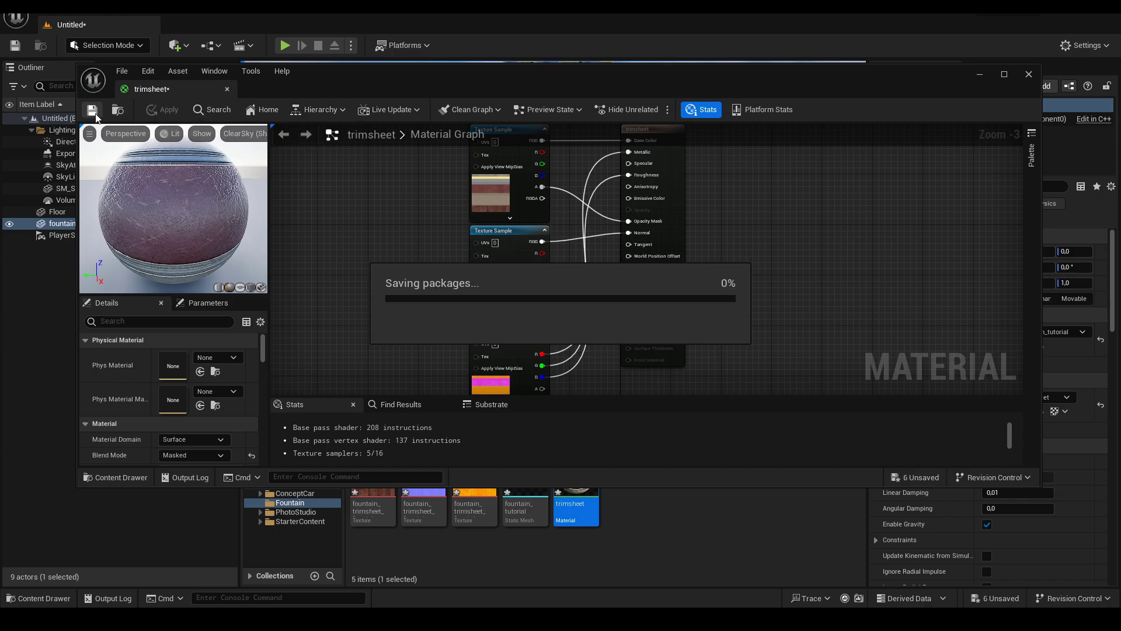
{"action": "left_click", "coordinate": [981, 75]}
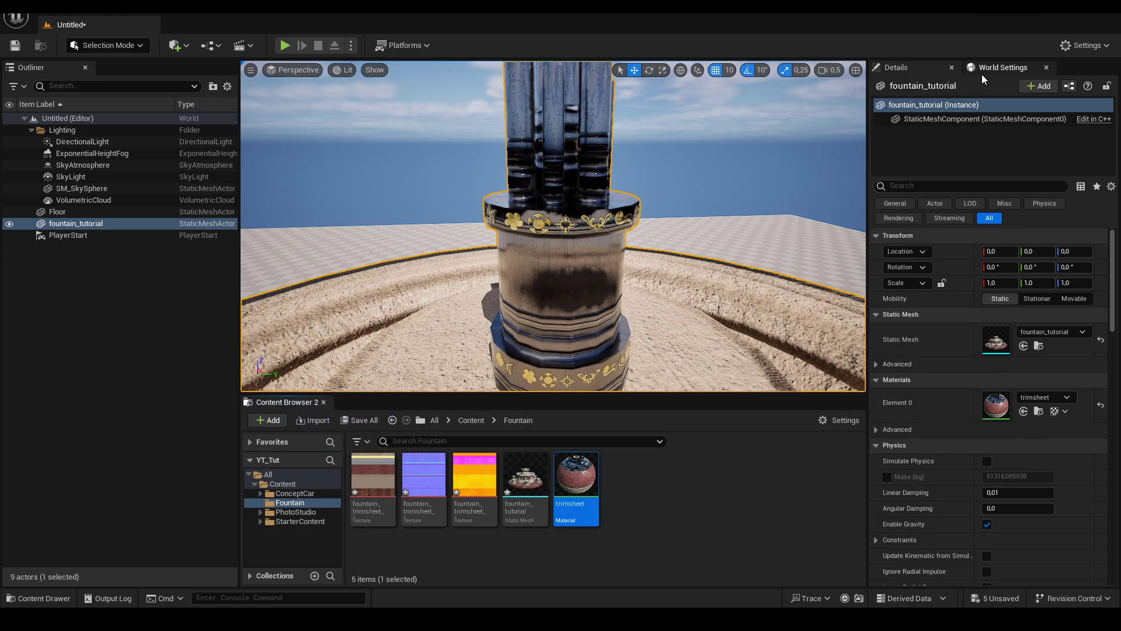
Fly around the placed fountain to examine its masked trim details from close up and farther away
{"action": "right_click_drag", "start_coordinate": [553, 225], "coordinate": [450, 262]}
{"action": "key", "text": "s"}
{"action": "scroll", "coordinate": [514, 251], "scroll_direction": "up", "scroll_amount": 3}
{"action": "key", "text": "w"}
{"action": "scroll", "coordinate": [502, 263], "scroll_direction": "up", "scroll_amount": 2}
{"action": "key", "text": "s"}
{"action": "key", "text": "w"}
{"action": "key", "text": "s"}
{"action": "key", "text": "s"}
{"action": "key", "text": "d"}
{"action": "key", "text": "w"}
{"action": "key", "text": "s"}
{"action": "key", "text": "w"}
{"action": "key", "text": "s"}
{"action": "right_click_drag", "start_coordinate": [544, 248], "coordinate": [543, 251]}
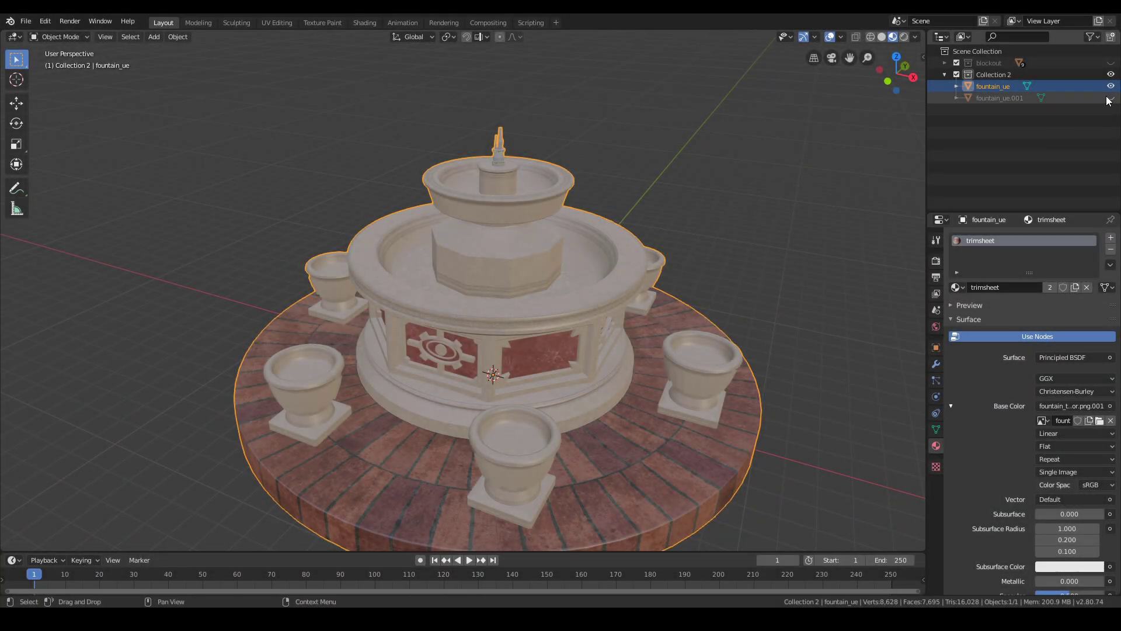
In Blender, unhide fountain_ue.001, hide fountain_ue and select the fountain_ue.001 mesh with the grime trim bands
{"action": "left_click", "coordinate": [1110, 96]}
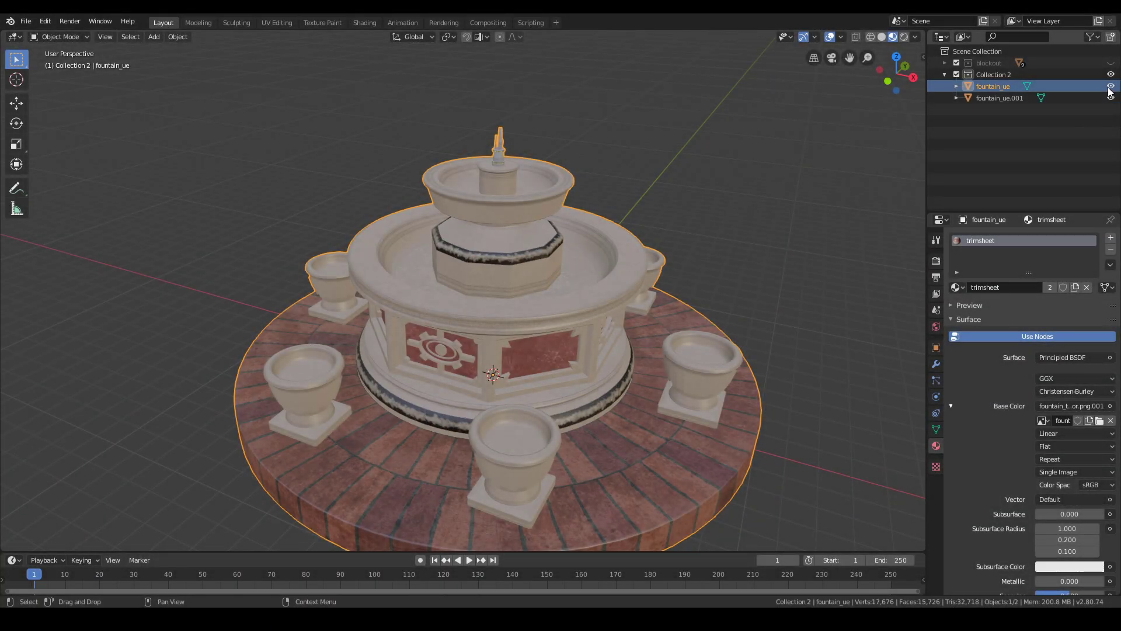
{"action": "left_click", "coordinate": [1111, 86]}
{"action": "left_click", "coordinate": [544, 265]}
Export the selected fountain as FBX, overwriting fountain_tutorial.fbx in the tutorial_yt folder
{"action": "left_click", "coordinate": [25, 21]}
{"action": "mouse_move", "coordinate": [46, 191]}
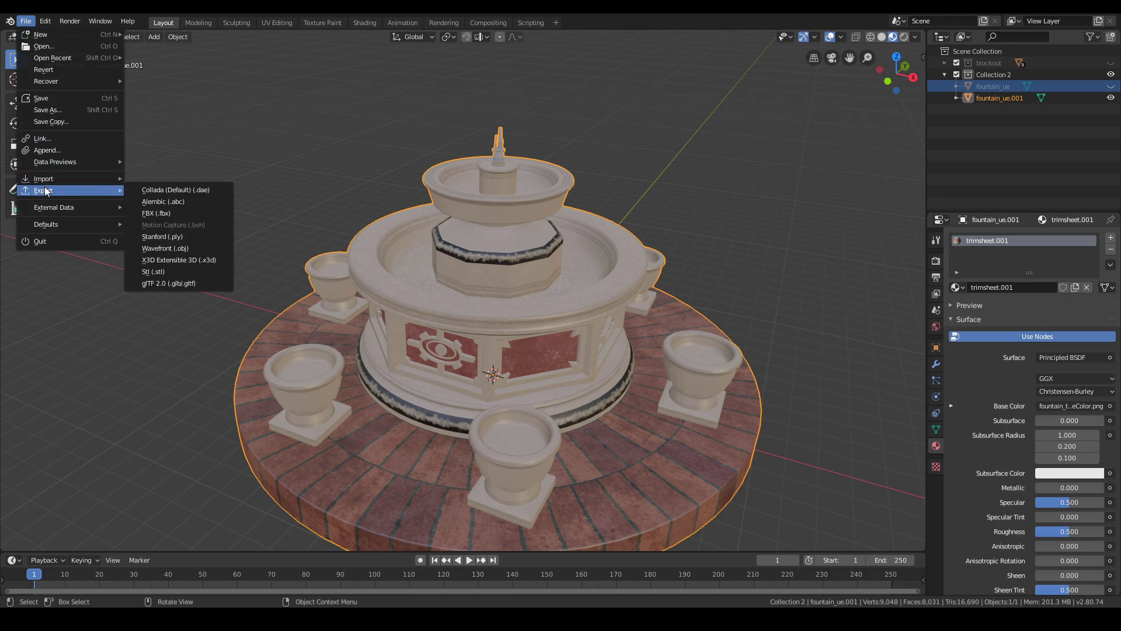
{"action": "left_click", "coordinate": [163, 213]}
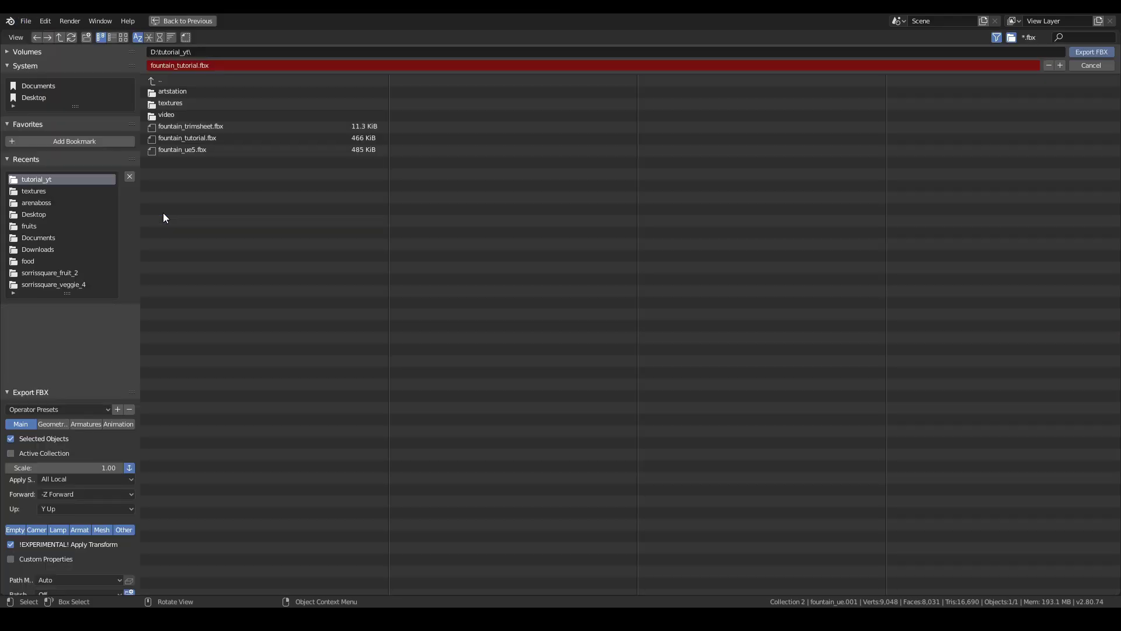
{"action": "double_click", "coordinate": [191, 139]}
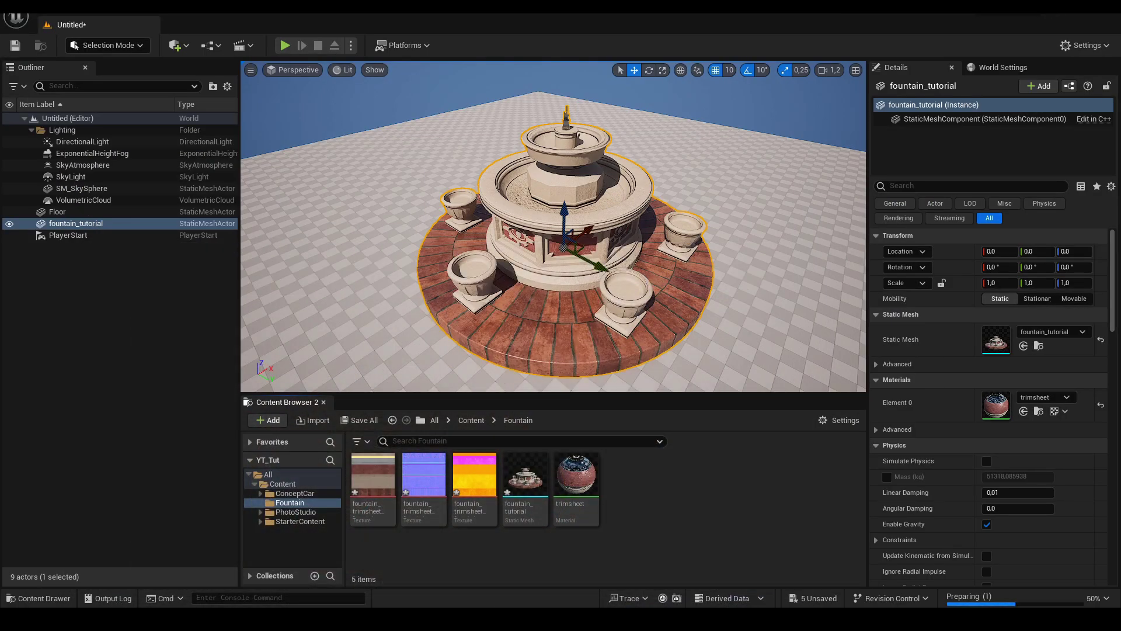
In Unreal Engine, reimport the fountain_tutorial static mesh and resolve the material conflict by resetting to the FBX
{"action": "left_click_drag", "start_coordinate": [736, 511], "coordinate": [736, 512]}
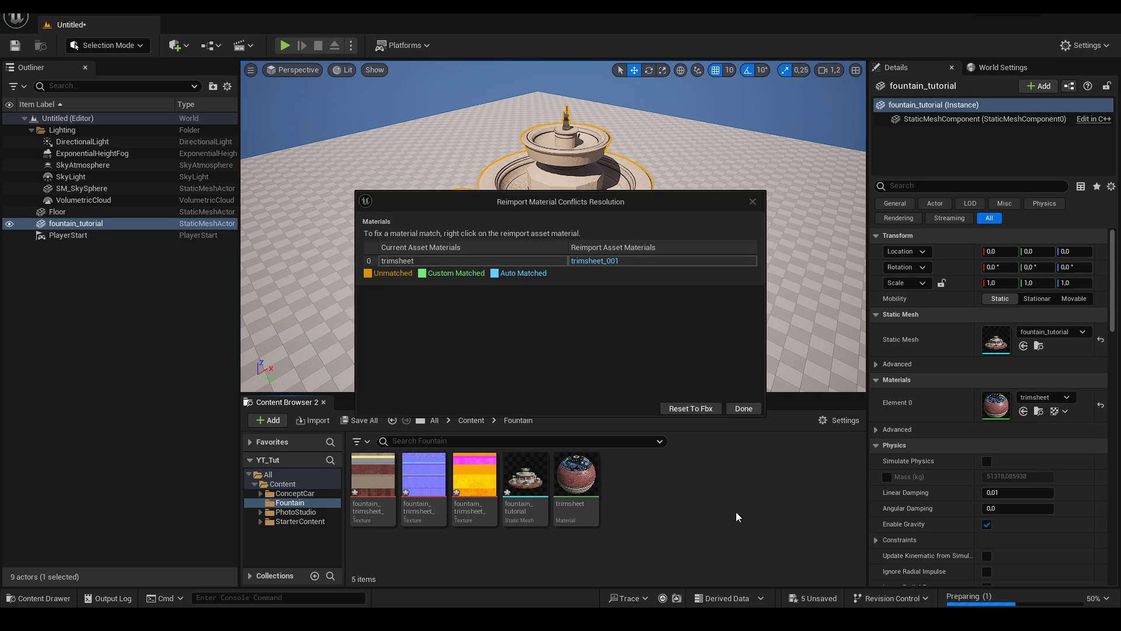
{"action": "left_click", "coordinate": [684, 405]}
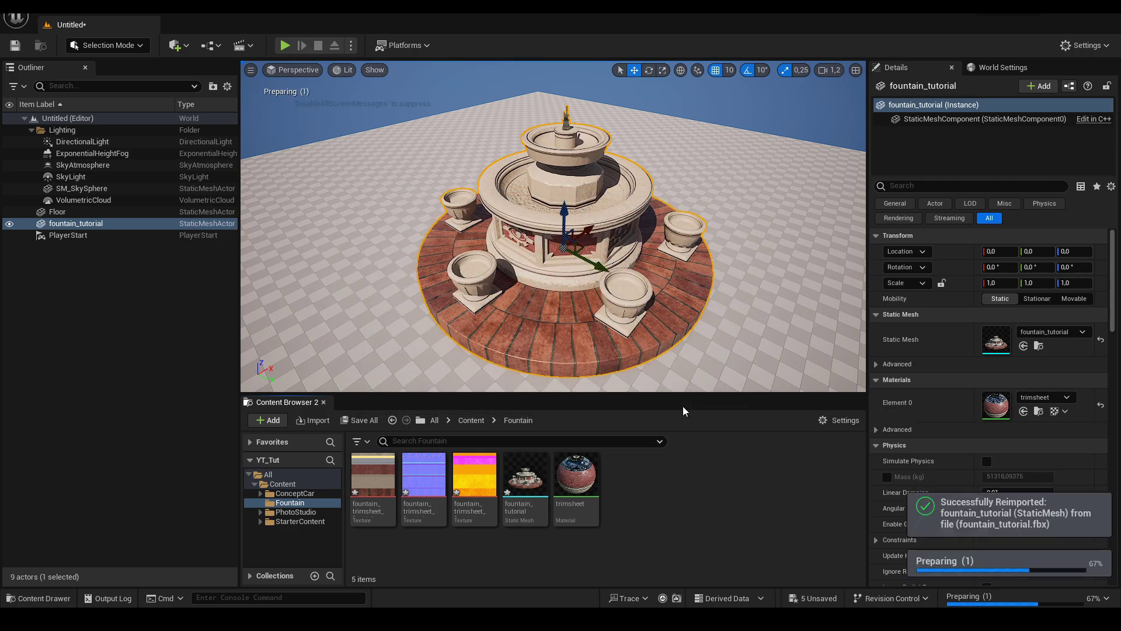
Fly around the reimported fountain to examine its grime trim bands from several angles and distances, and deselect it
{"action": "right_click_drag", "start_coordinate": [672, 362], "coordinate": [754, 380]}
{"action": "key", "text": "w"}
{"action": "key", "text": "w"}
{"action": "key", "text": "a"}
{"action": "key", "text": "s"}
{"action": "key", "text": "w"}
{"action": "key", "text": "s"}
{"action": "key", "text": "s"}
{"action": "key", "text": "w"}
{"action": "key", "text": "a"}
{"action": "key", "text": "d"}
{"action": "key", "text": "s"}
{"action": "key", "text": "w"}
{"action": "key", "text": "s"}
{"action": "key", "text": "a"}
{"action": "key", "text": "s"}
{"action": "key", "text": "w"}
{"action": "key", "text": "d"}
{"action": "key", "text": "s"}
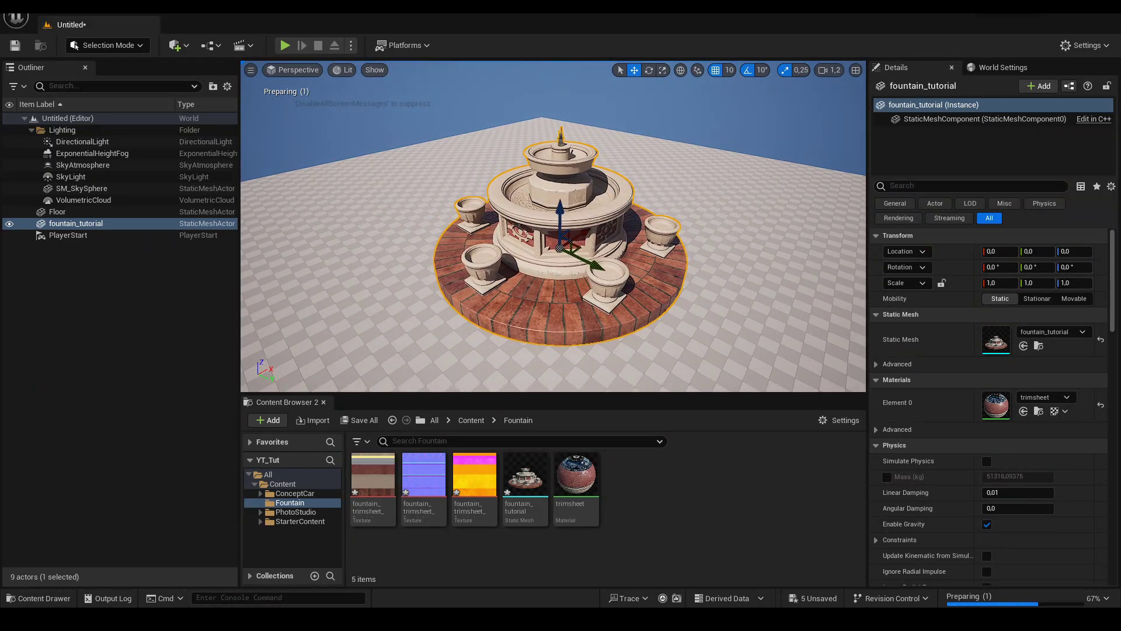
{"action": "left_click", "coordinate": [789, 127]}
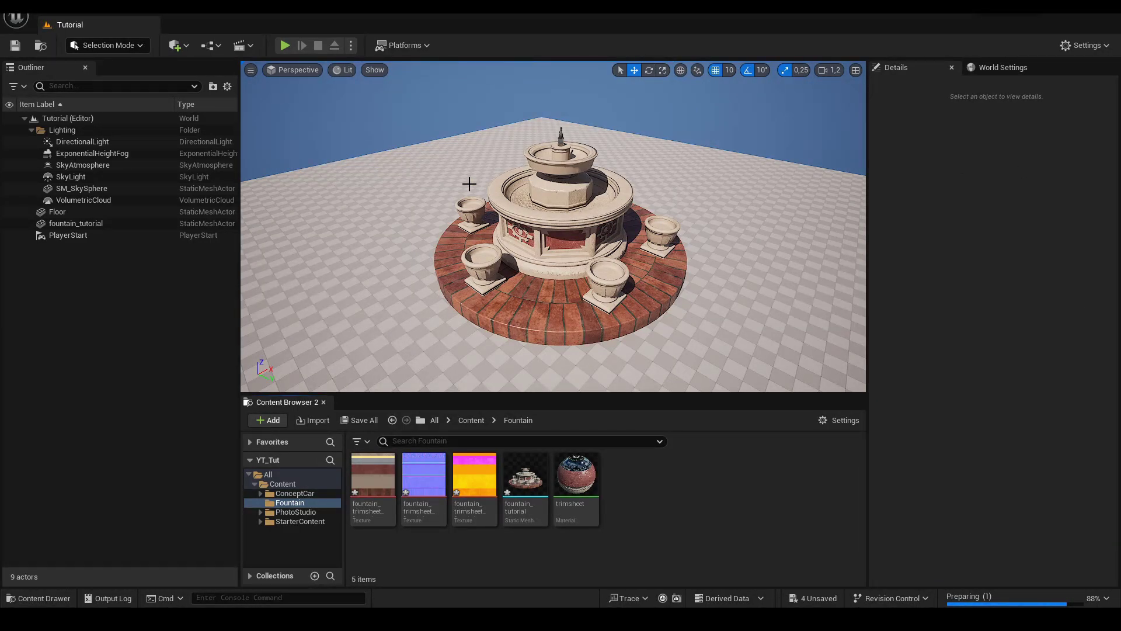
Look up the HDRIBackdrop plugin in the project's plugins, and enable the experimental Water plugin
{"action": "left_click", "coordinate": [69, 15]}
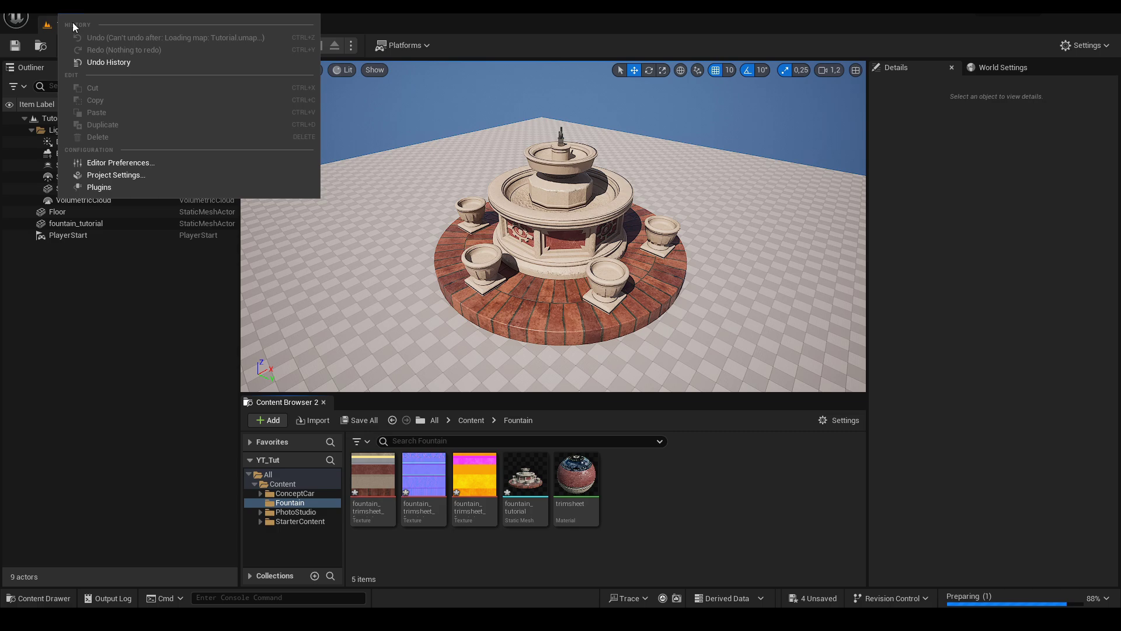
{"action": "left_click", "coordinate": [105, 187]}
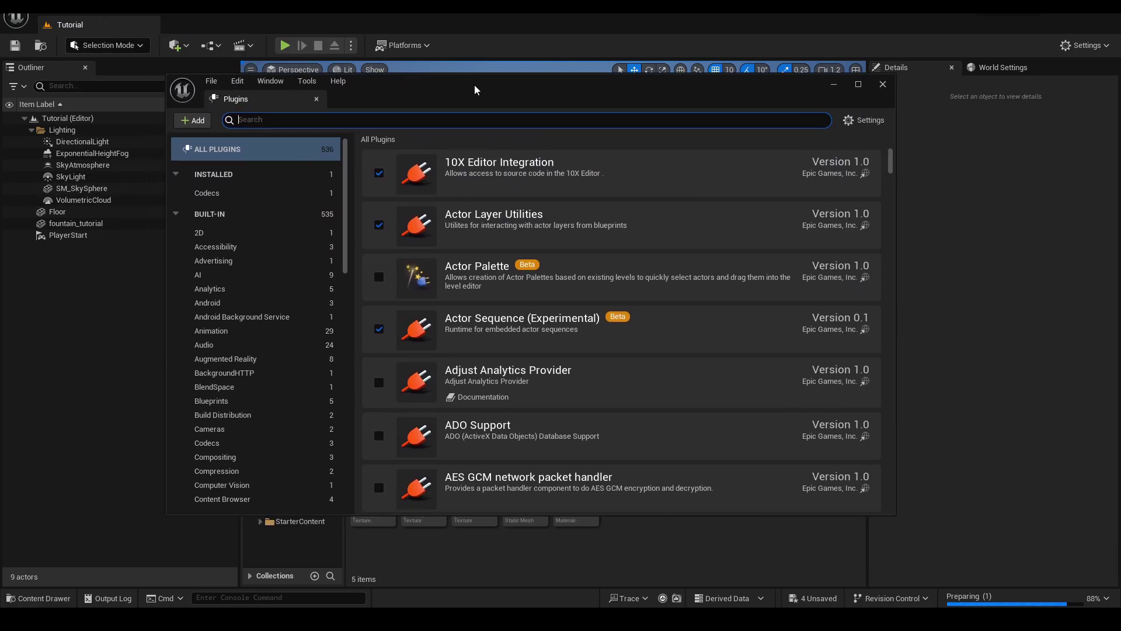
{"action": "type", "text": "backdrop"}
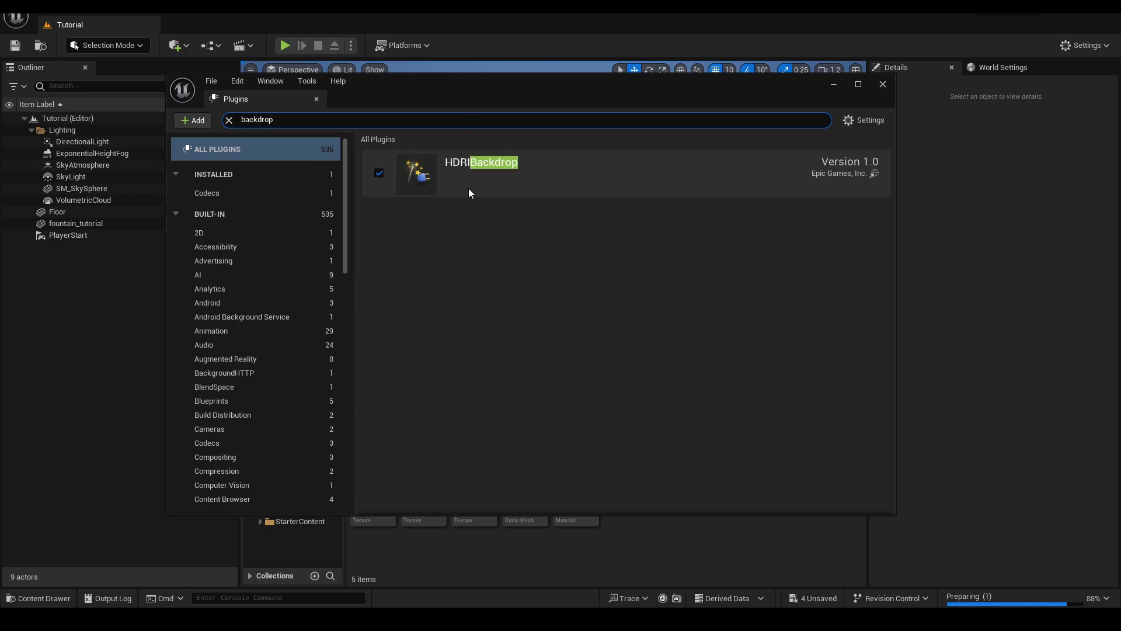
{"action": "type", "text": "water"}
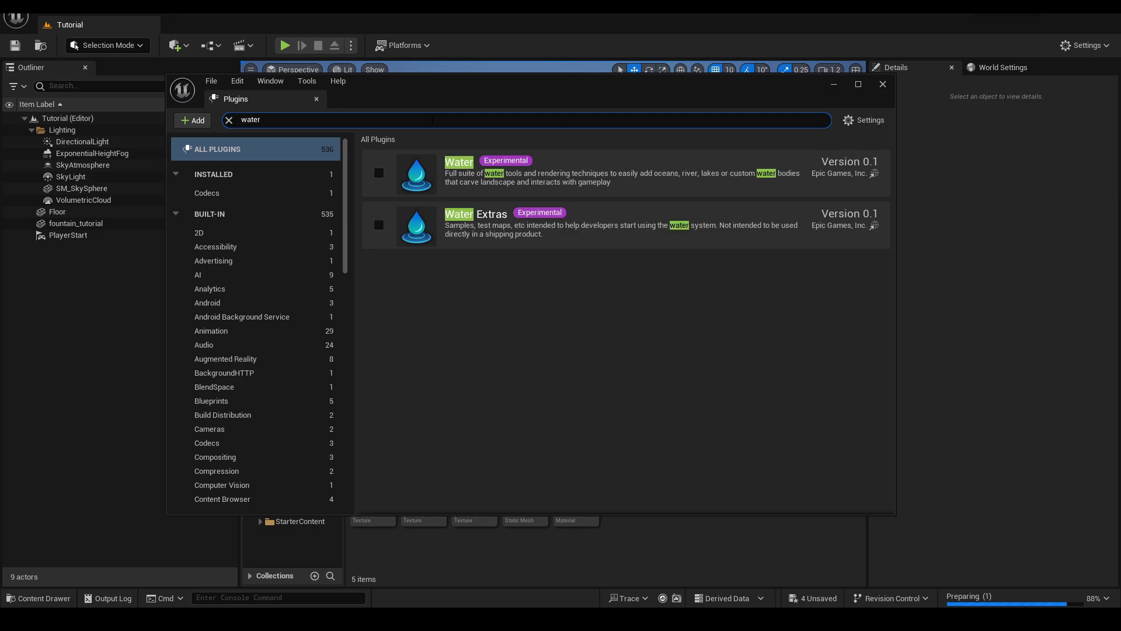
{"action": "left_click", "coordinate": [379, 173]}
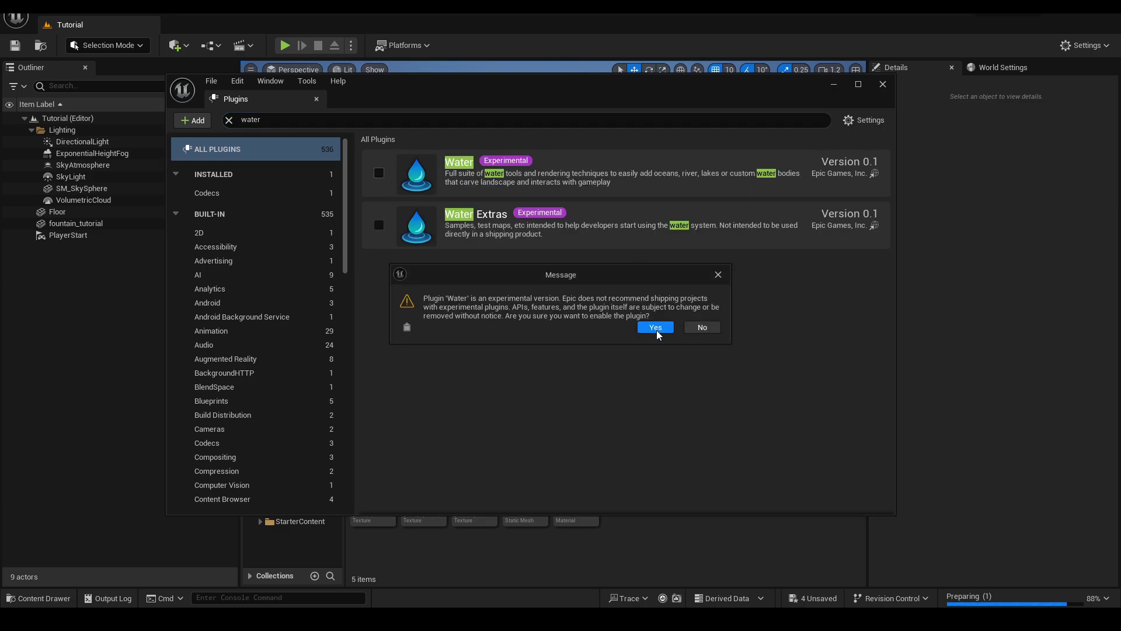